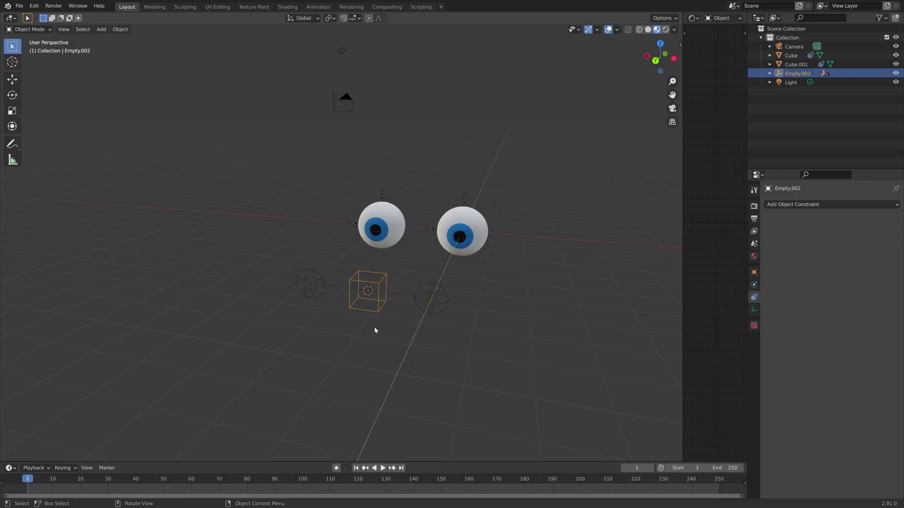
Move Empty.002 twice to confirm both eyes track it, cancelling each move.
key(g)
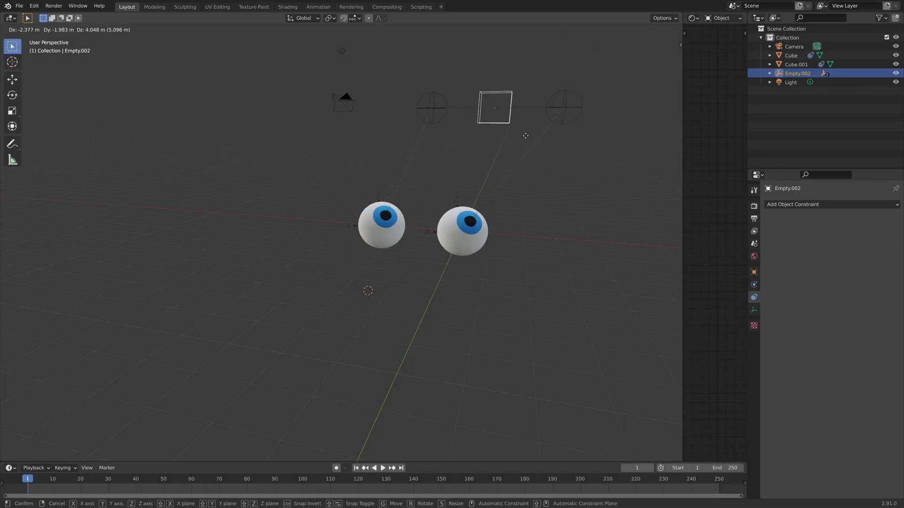
right_click(437, 312)
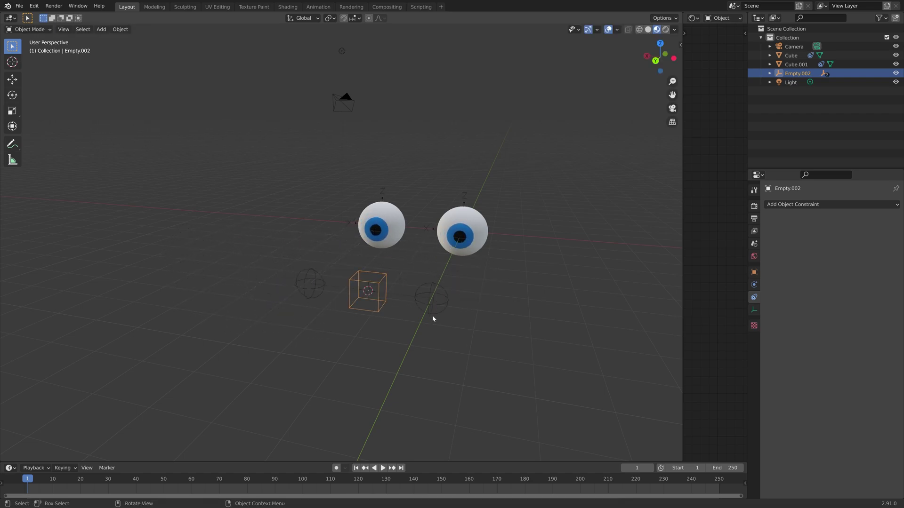
key(g)
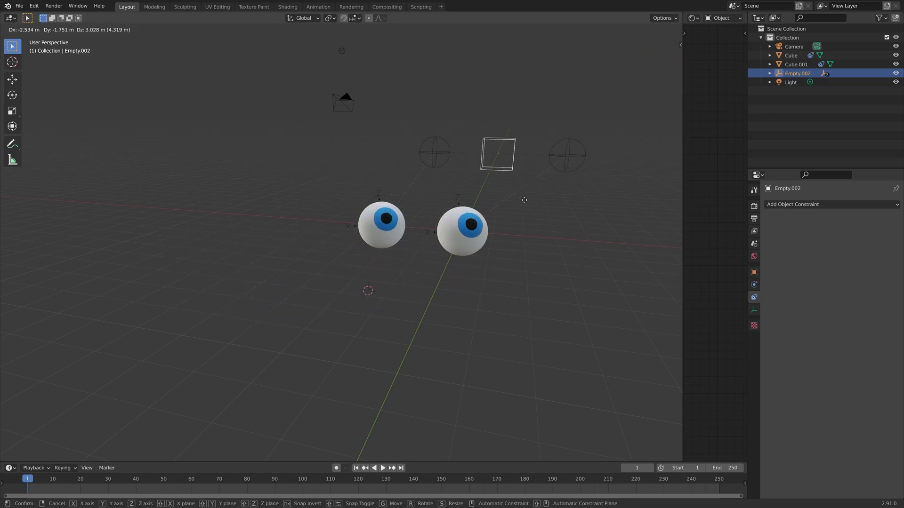
right_click(434, 318)
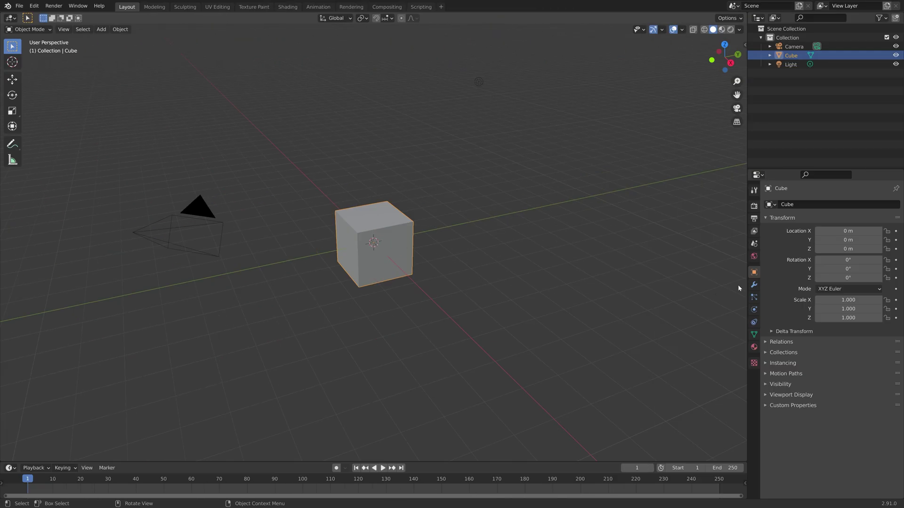
Add a Subdivision Surface modifier, raise its viewport levels to 6, and apply it.
click(753, 284)
click(785, 205)
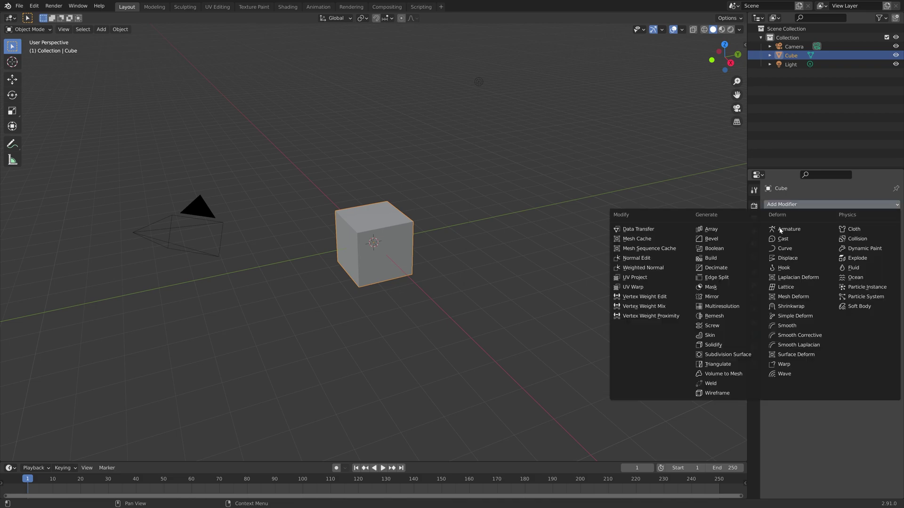
click(729, 355)
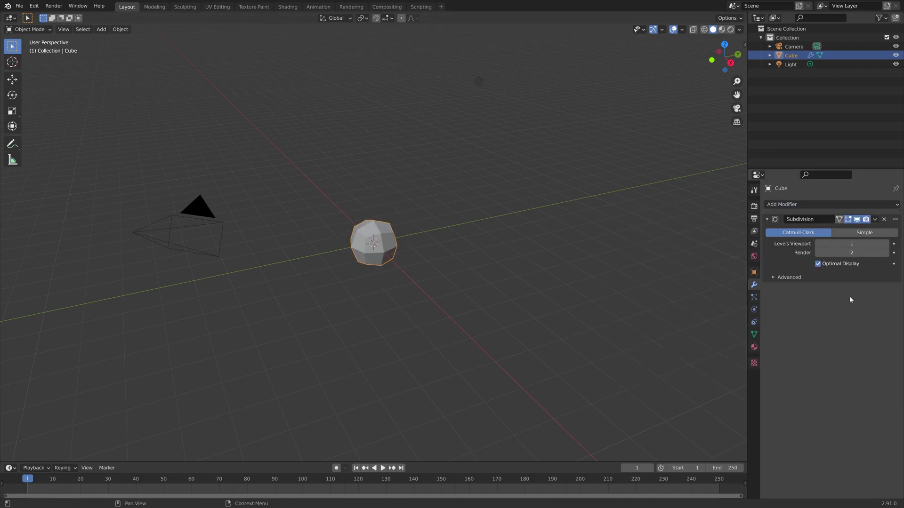
drag(842, 244, 888, 244)
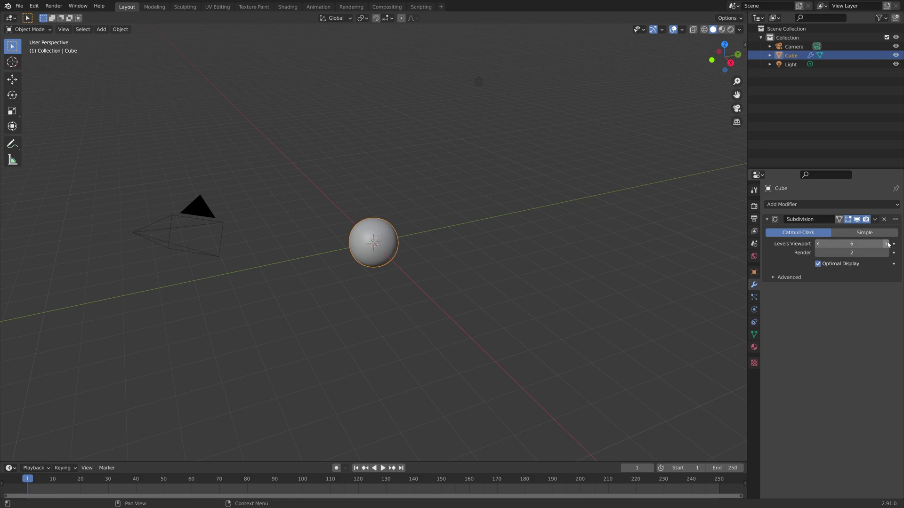
click(874, 219)
click(865, 230)
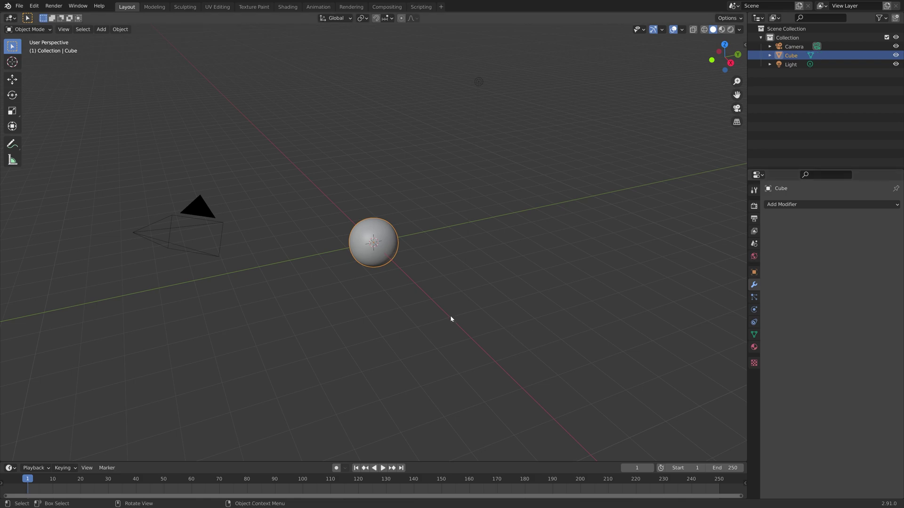
scroll(450, 320, up, 8)
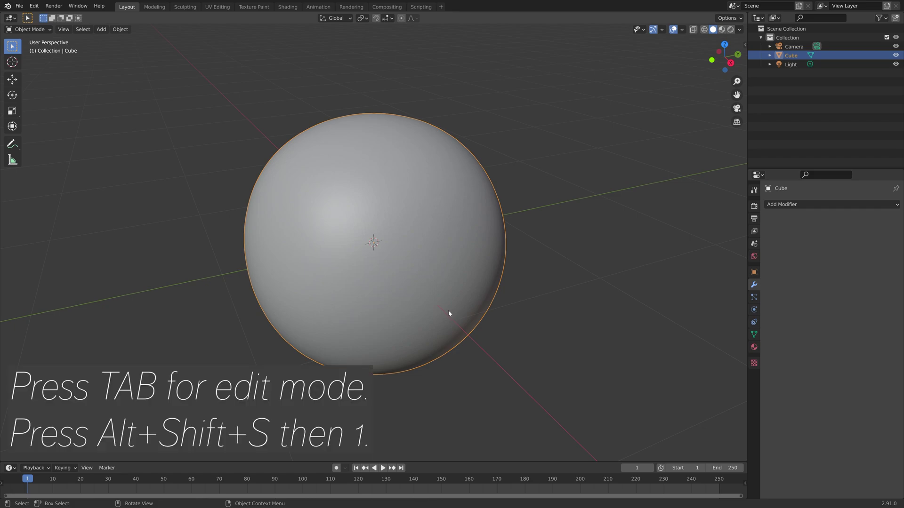
In Edit Mode, push the mesh into a perfect sphere with To Sphere at 1.
key(Tab)
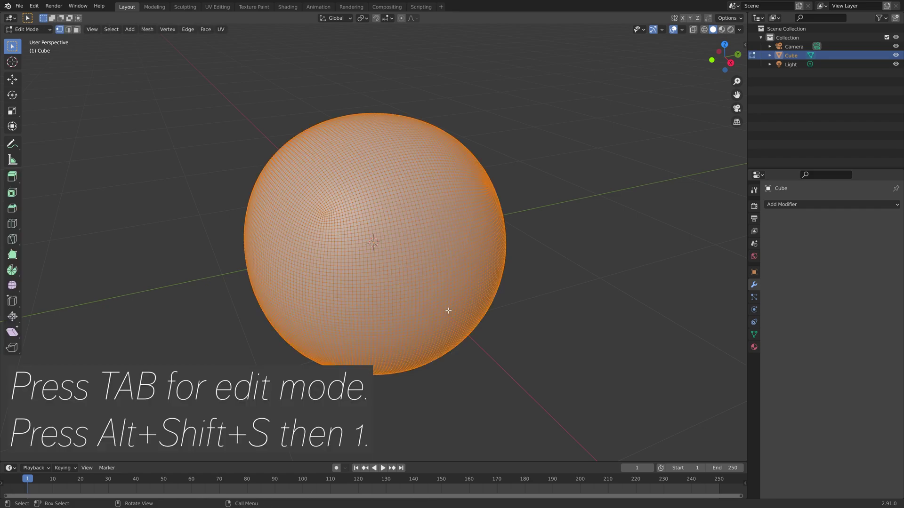
key(alt+shift+s)
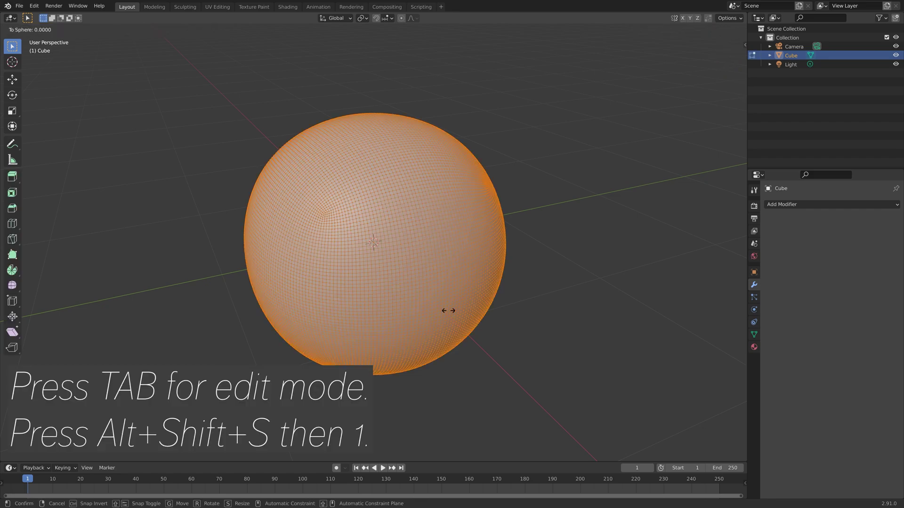
key(1)
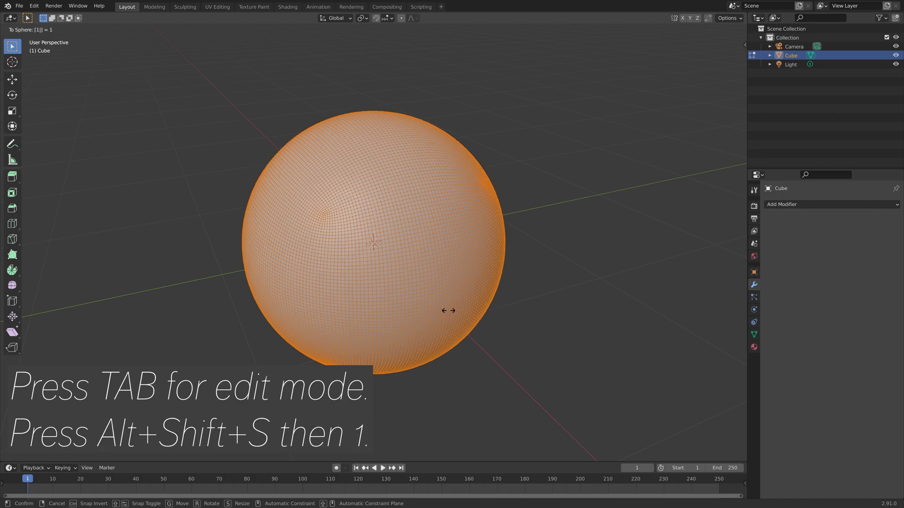
key(Return)
Return to Object Mode and shade the sphere smooth.
key(Tab)
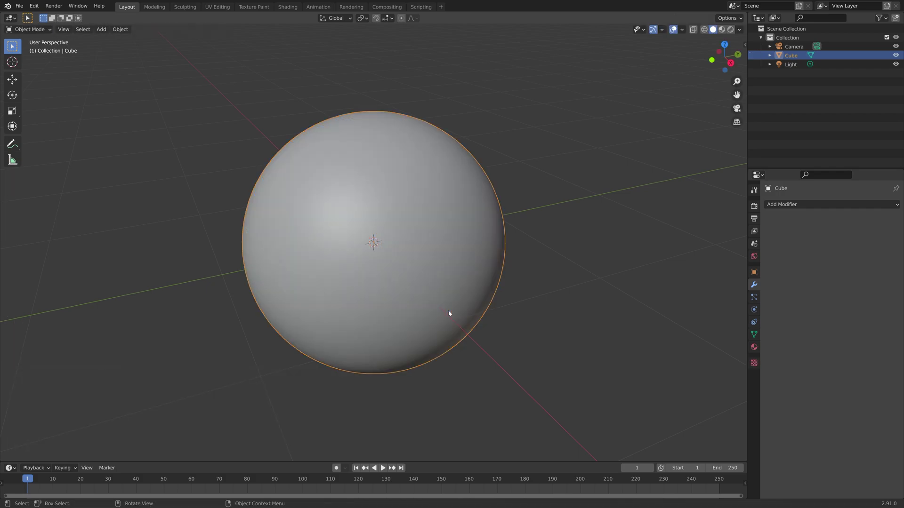
click(121, 30)
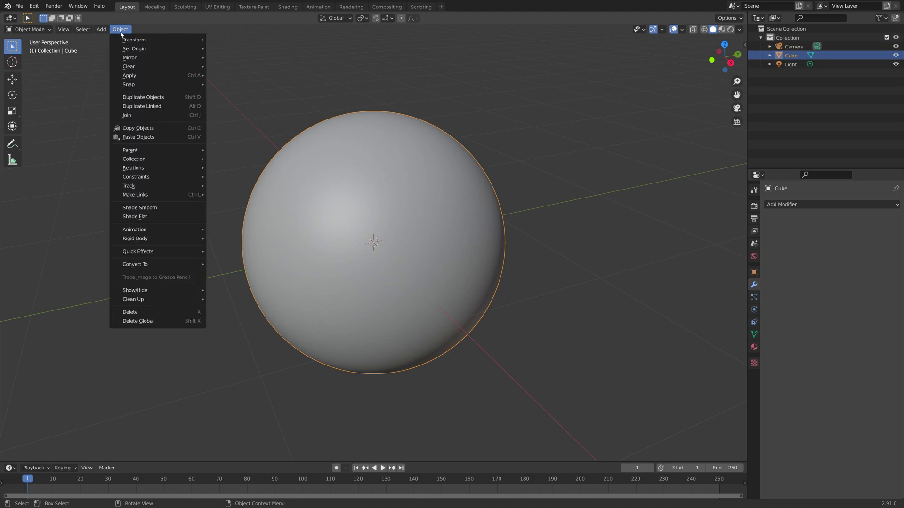
click(140, 208)
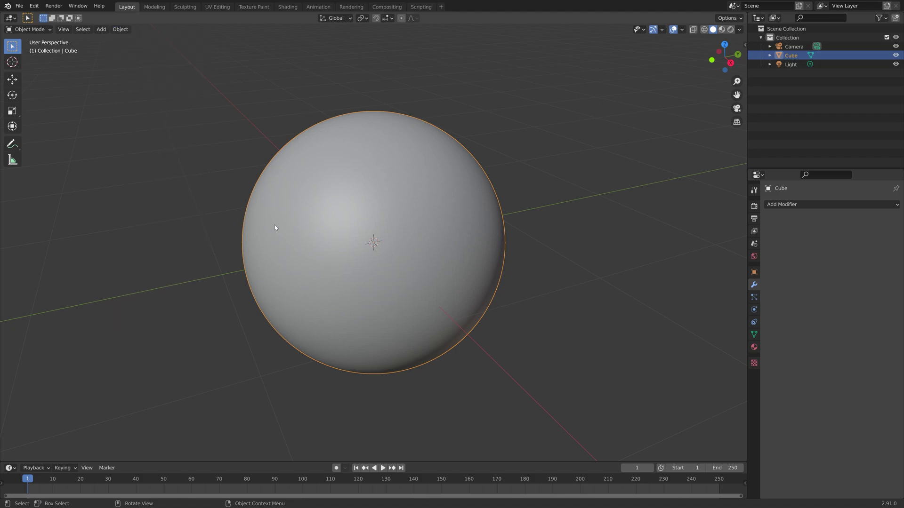
Enable world nodes with a white background, switch to Rendered shading, and split the 3D view.
scroll(275, 227, down, 3)
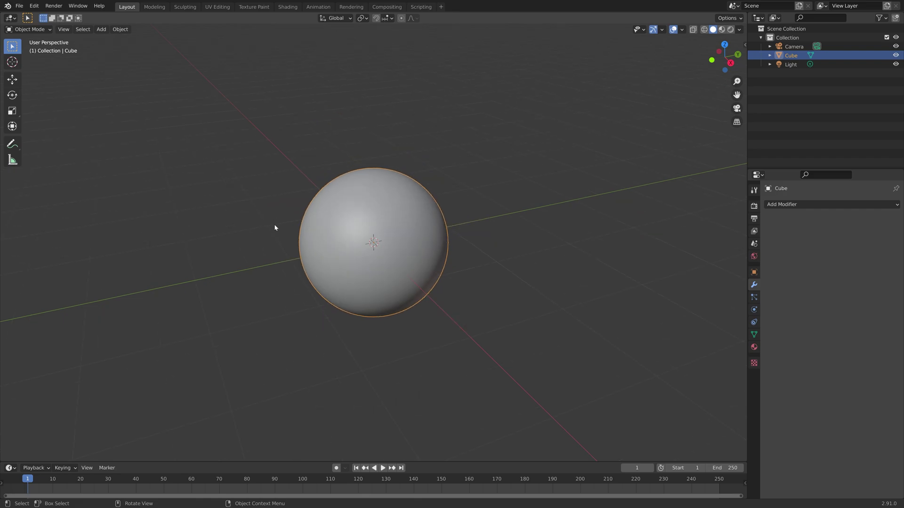
click(754, 256)
click(831, 231)
click(863, 262)
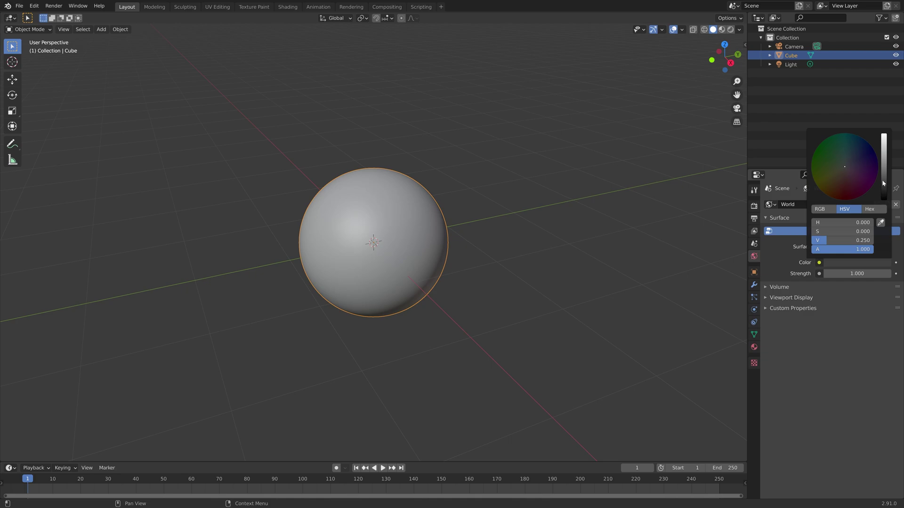
drag(882, 179, 883, 135)
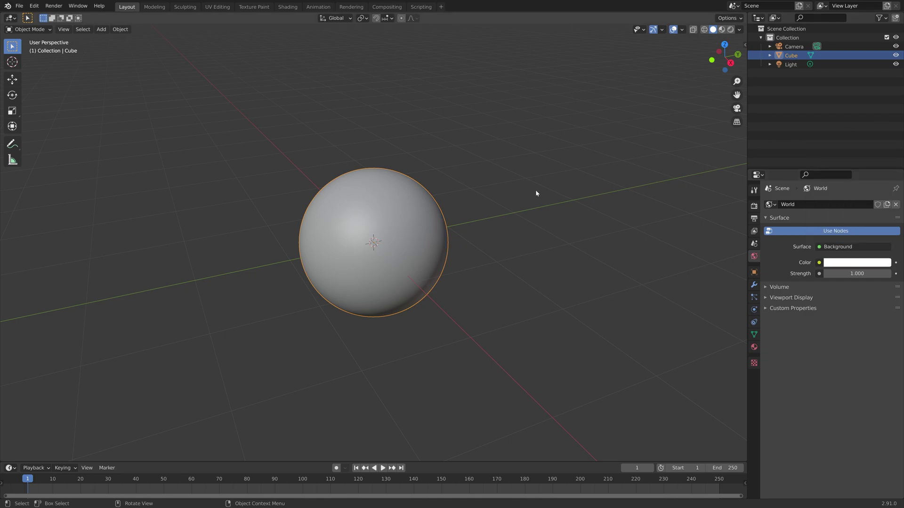
click(730, 29)
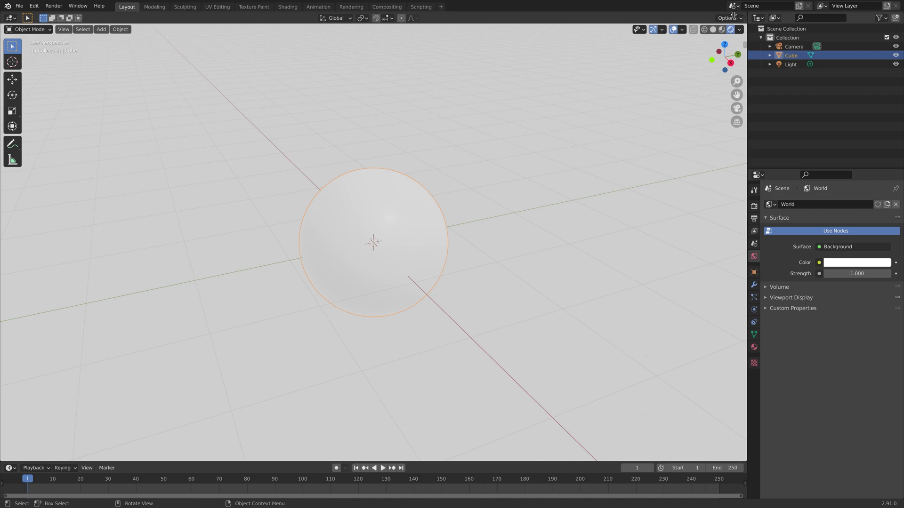
mouse_move(742, 20)
mouse_down()
mouse_move(242, 89)
mouse_move(212, 107)
mouse_up()
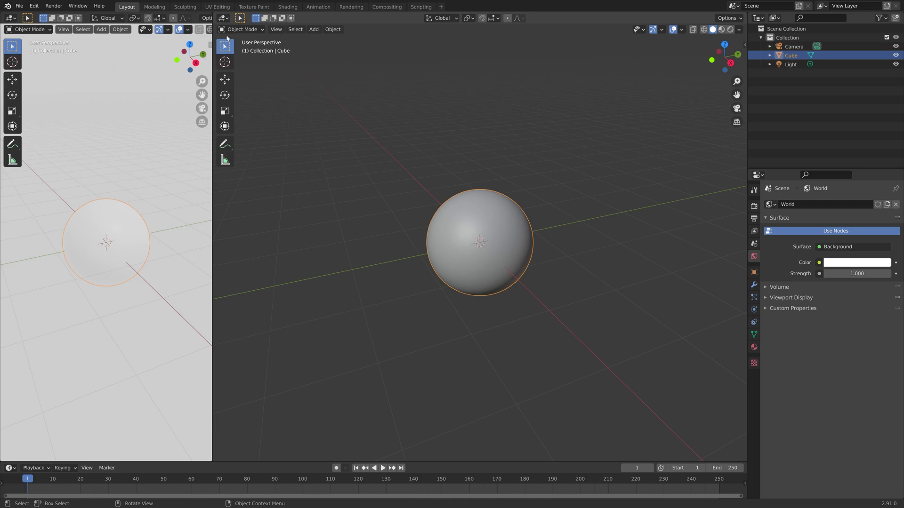
Turn the new area into a Shader Editor and set material Roughness to 1.000.
click(224, 18)
click(254, 91)
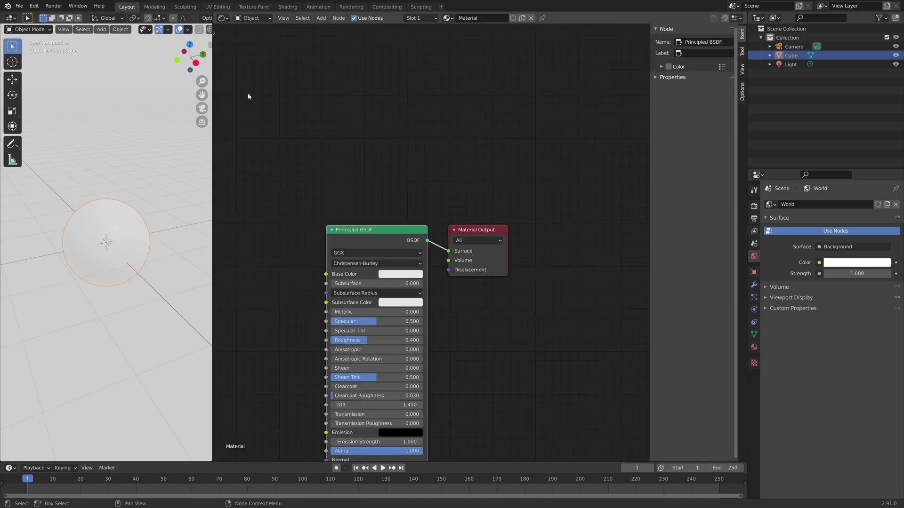
key(n)
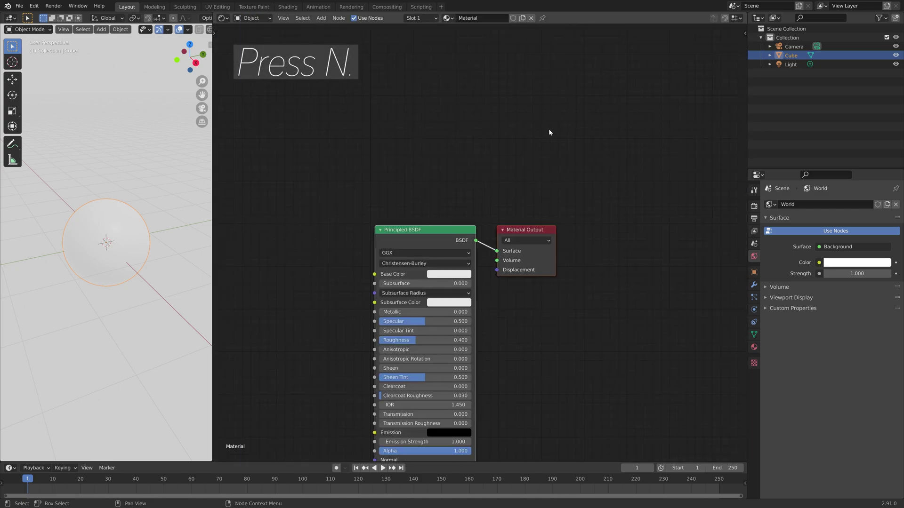
scroll(499, 152, down, 5)
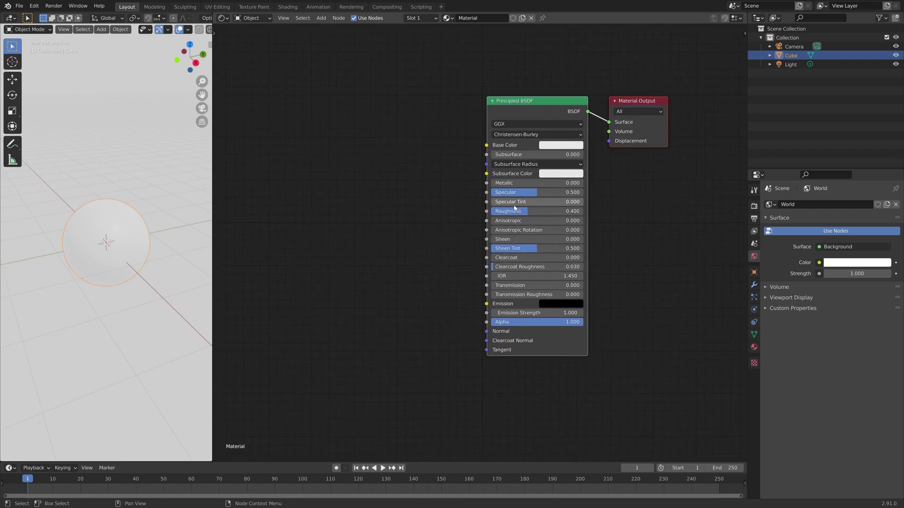
drag(506, 211, 581, 211)
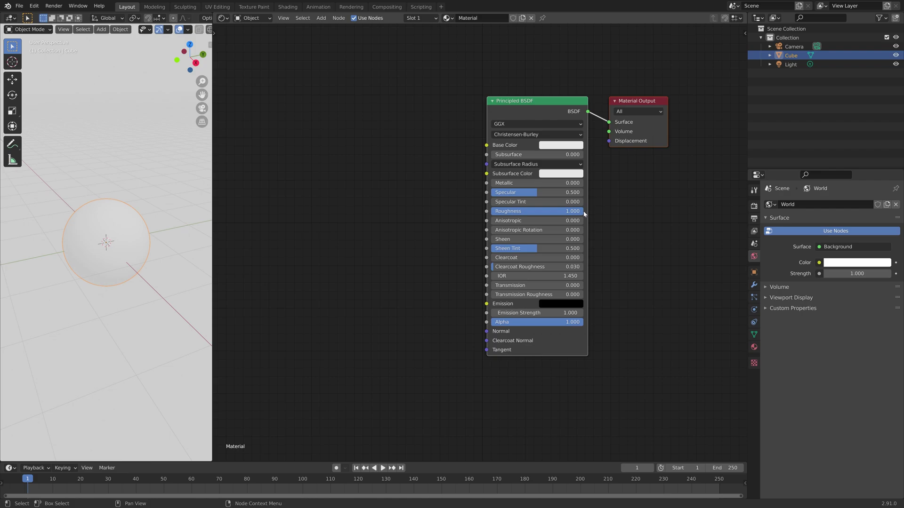
Add a Diagonal Gradient Texture node and connect its Fac to Base Color.
key(shift+a)
click(424, 211)
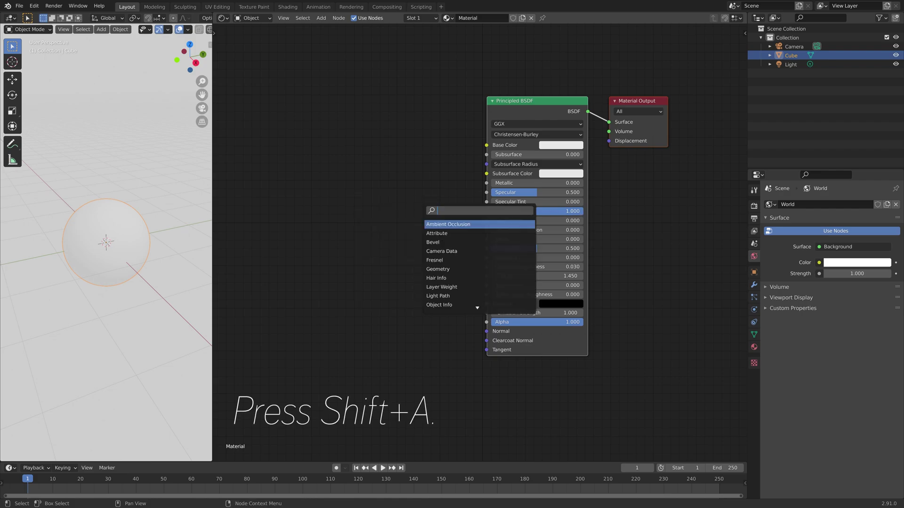
text(gr)
key(Return)
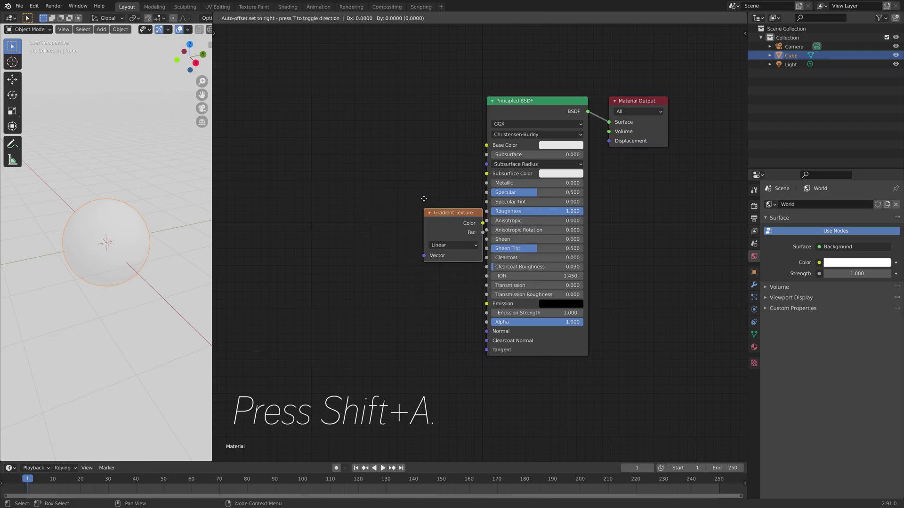
click(297, 96)
click(313, 143)
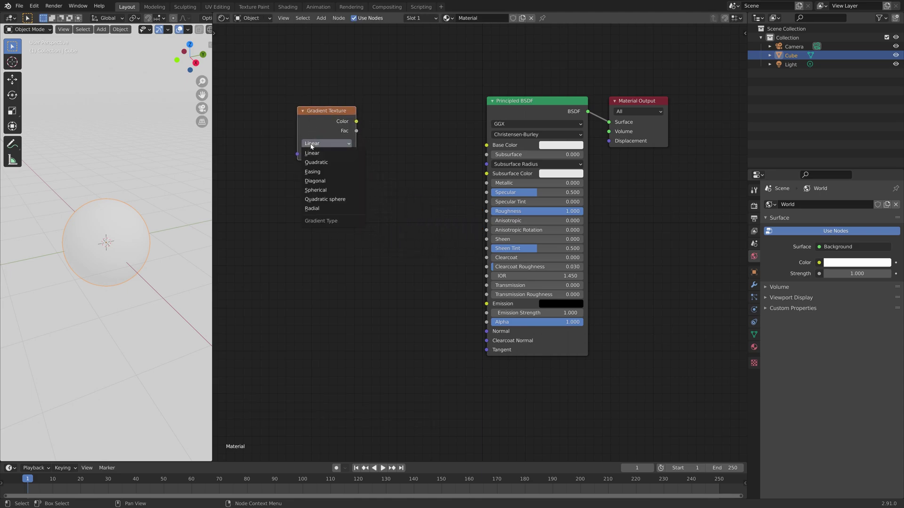
click(314, 182)
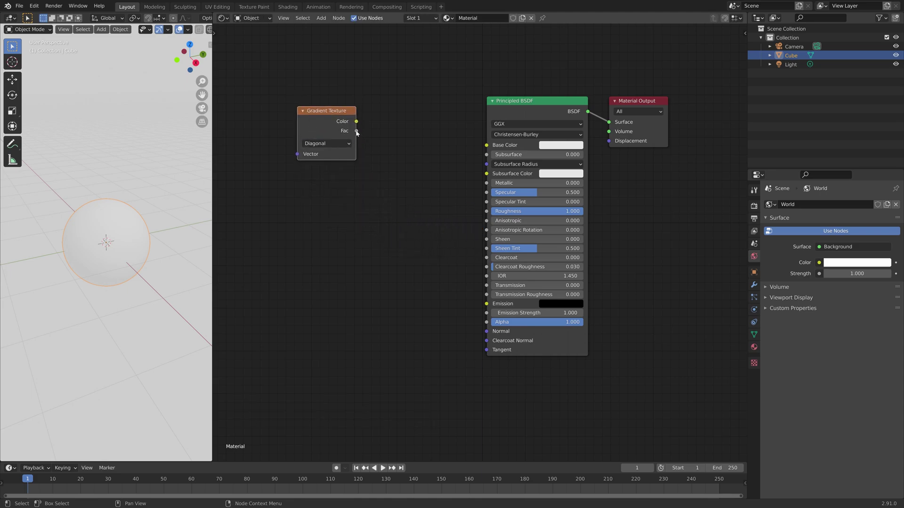
drag(356, 131, 486, 145)
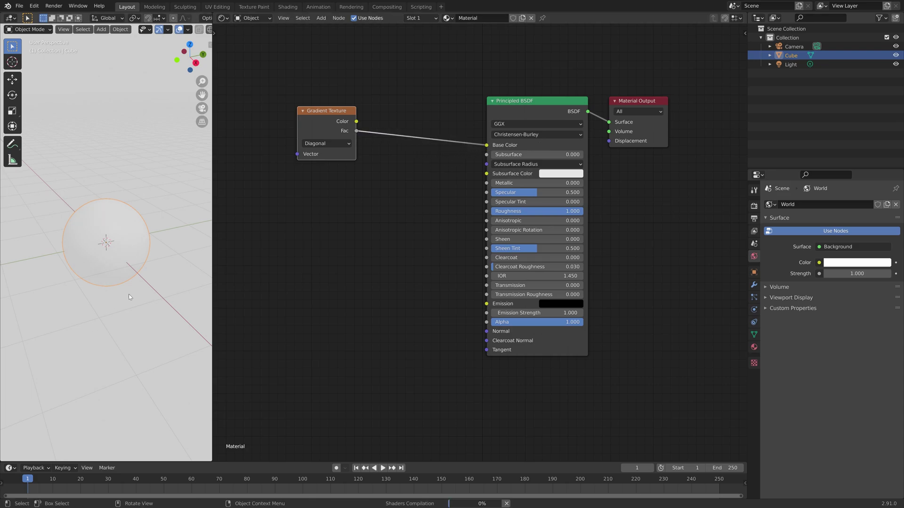
mouse_move(129, 293)
middle_down()
mouse_move(137, 278)
mouse_move(124, 315)
mouse_move(194, 270)
mouse_move(205, 242)
mouse_move(119, 266)
mouse_move(129, 273)
middle_up()
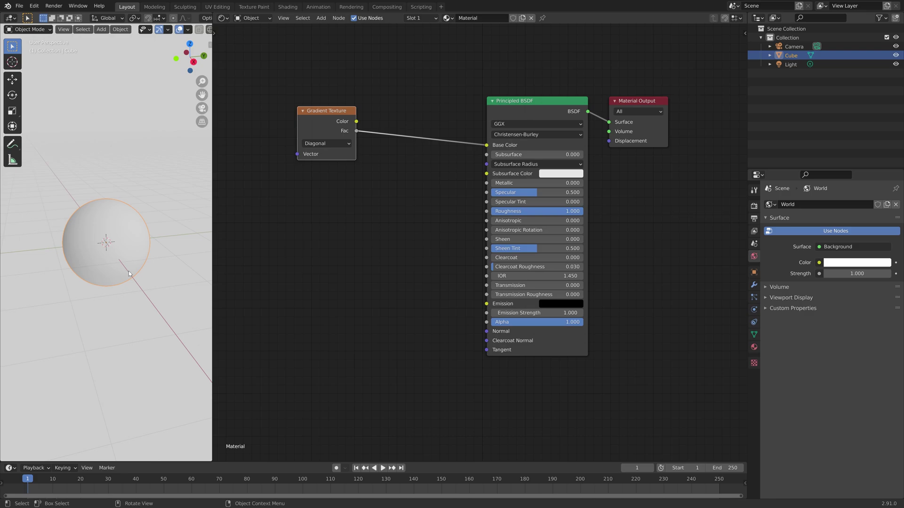
Insert a ColorRamp on the gradient-to-Base Color link and set it to Constant interpolation.
key(shift+a)
text(col)
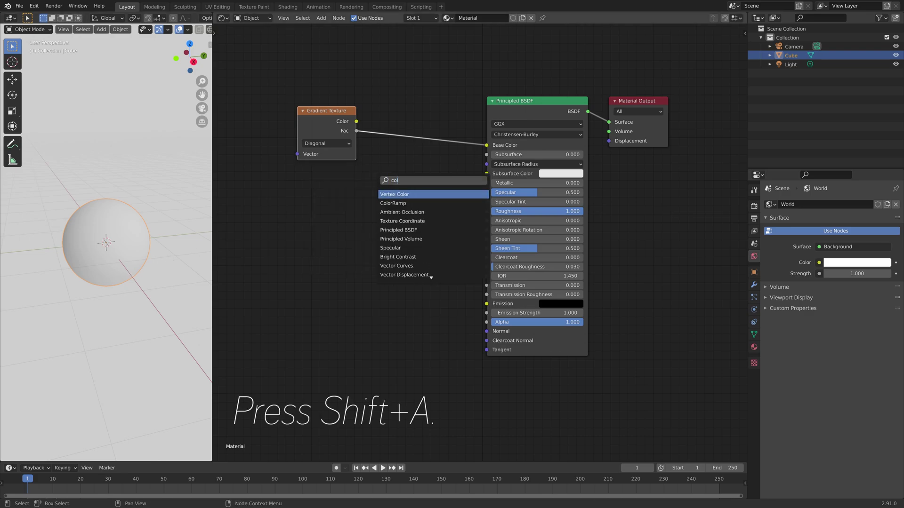
key(Down)
key(Return)
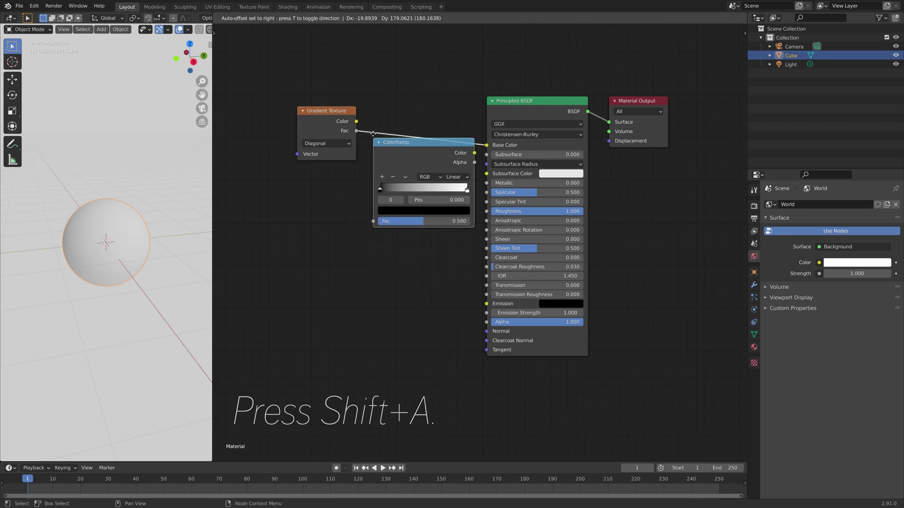
click(390, 112)
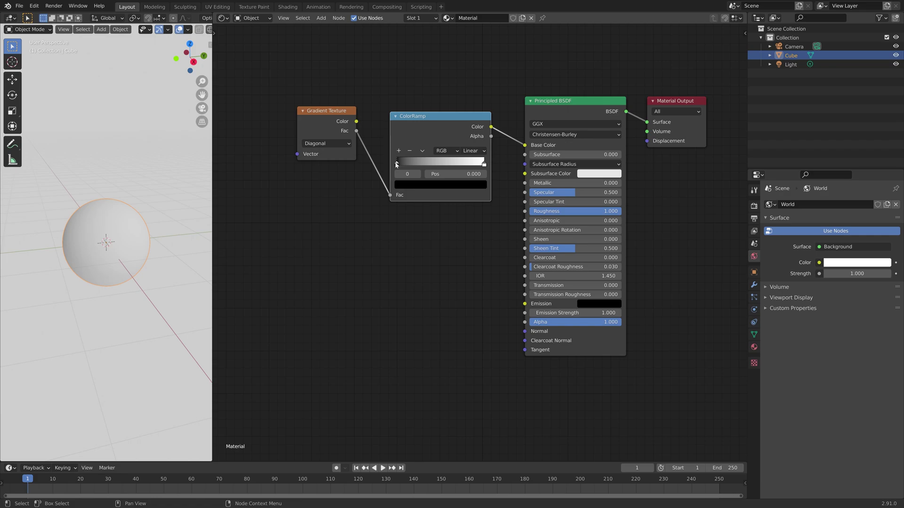
drag(396, 164, 450, 161)
click(469, 151)
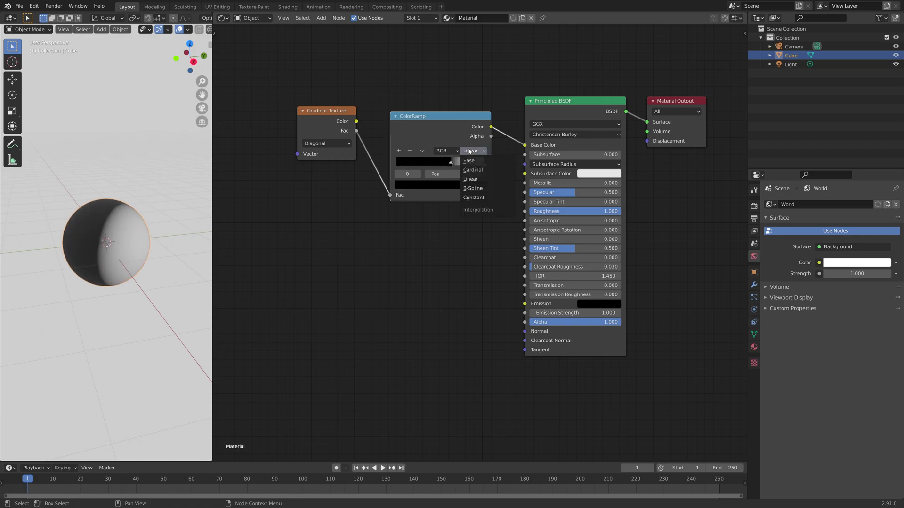
click(479, 198)
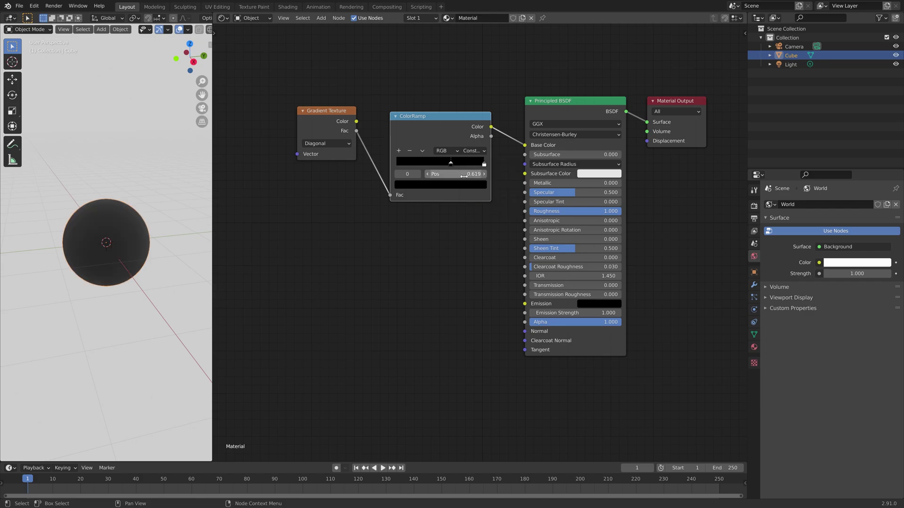
Make the left stop white and the right stop blue near 0.772, shrinking the iris.
click(445, 186)
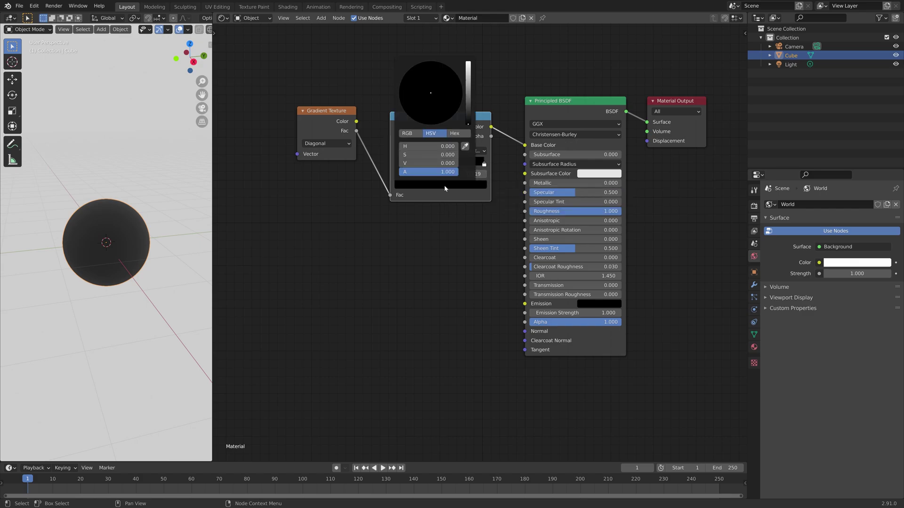
drag(468, 101, 468, 62)
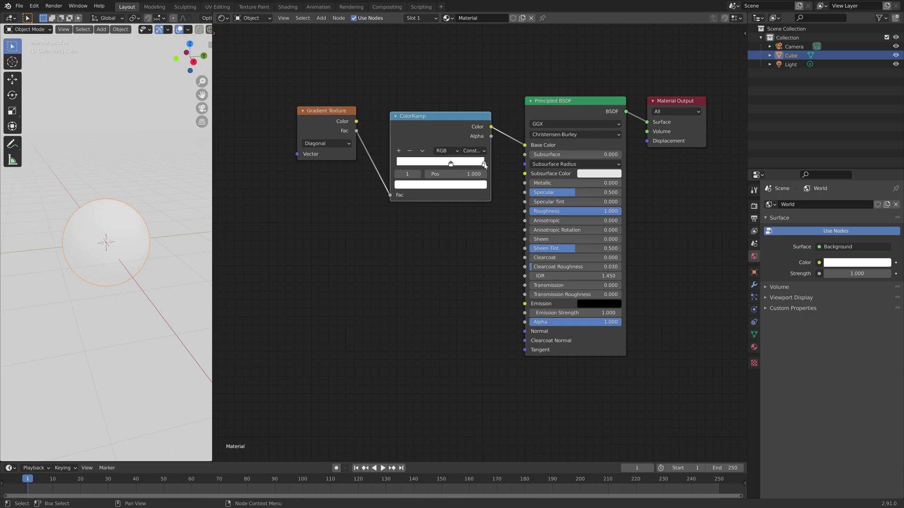
drag(485, 165, 464, 165)
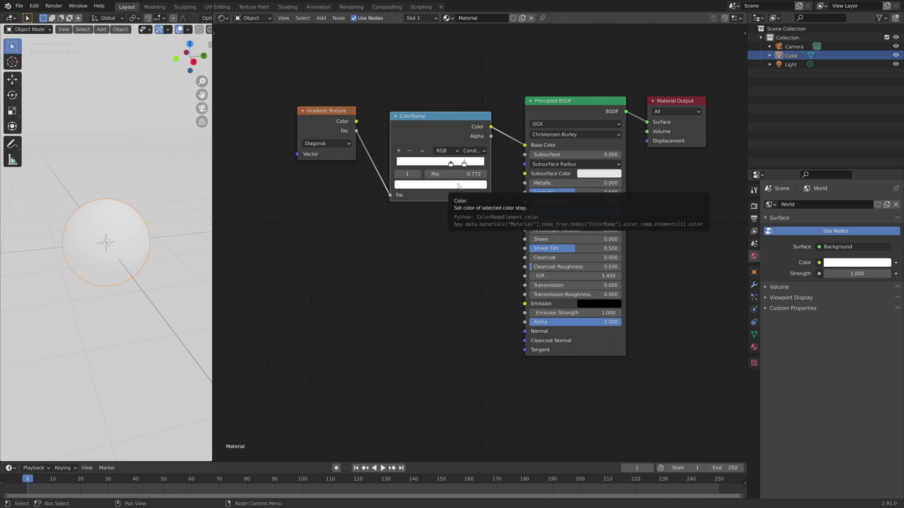
click(459, 185)
click(445, 75)
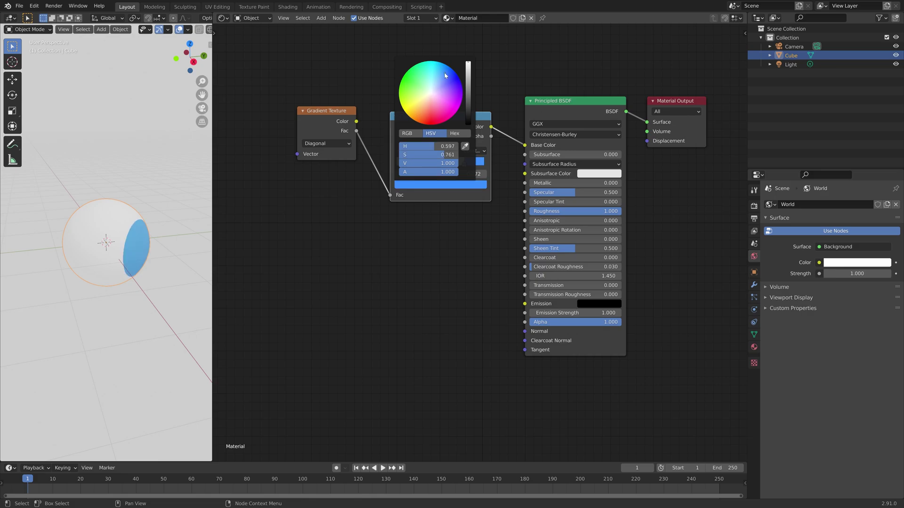
drag(445, 73, 445, 70)
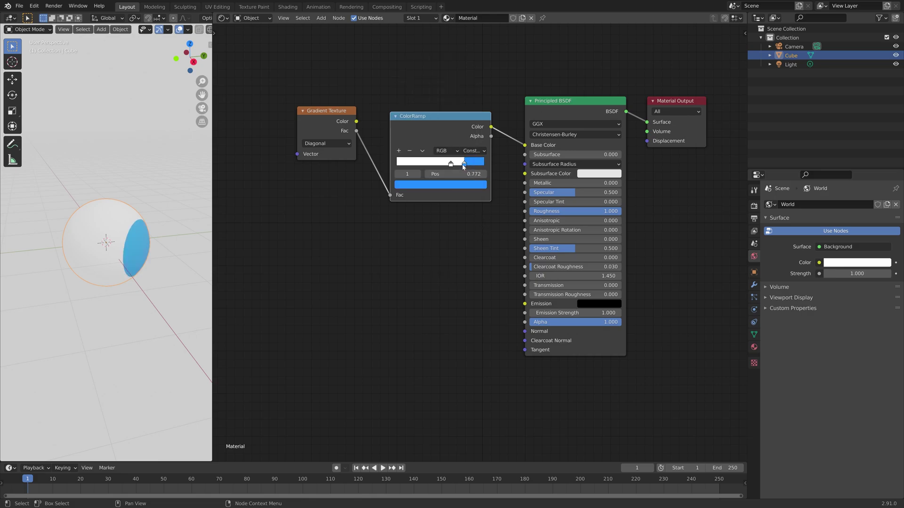
drag(465, 166, 467, 166)
middle_drag(141, 283, 104, 283)
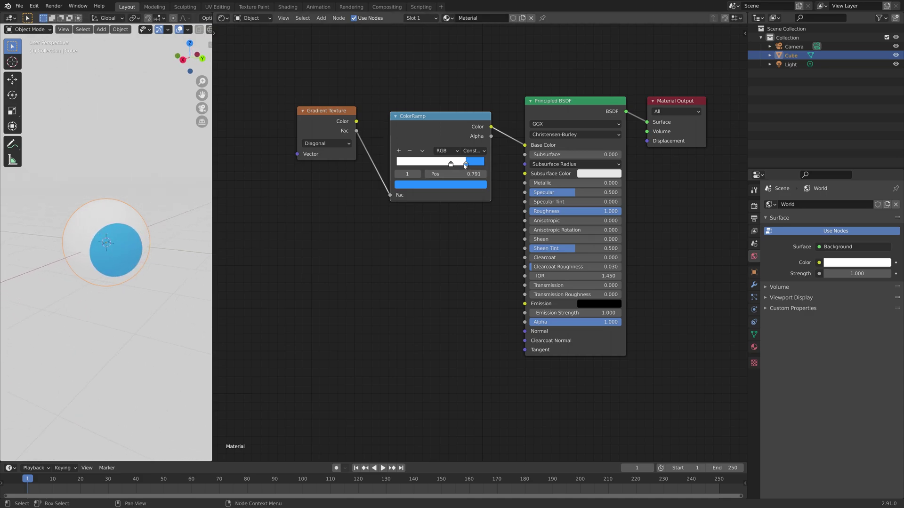
drag(464, 166, 467, 166)
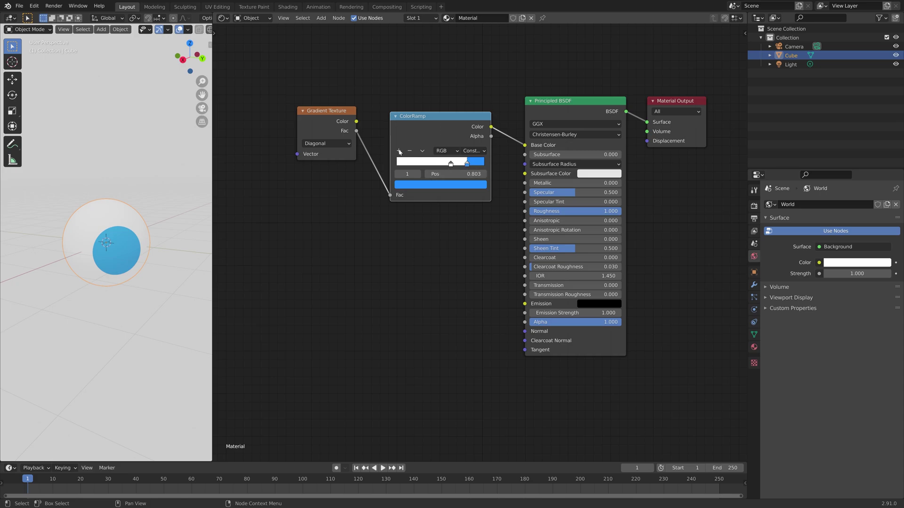
Add a third, near-black stop to form the pupil inside the blue iris ring.
click(399, 151)
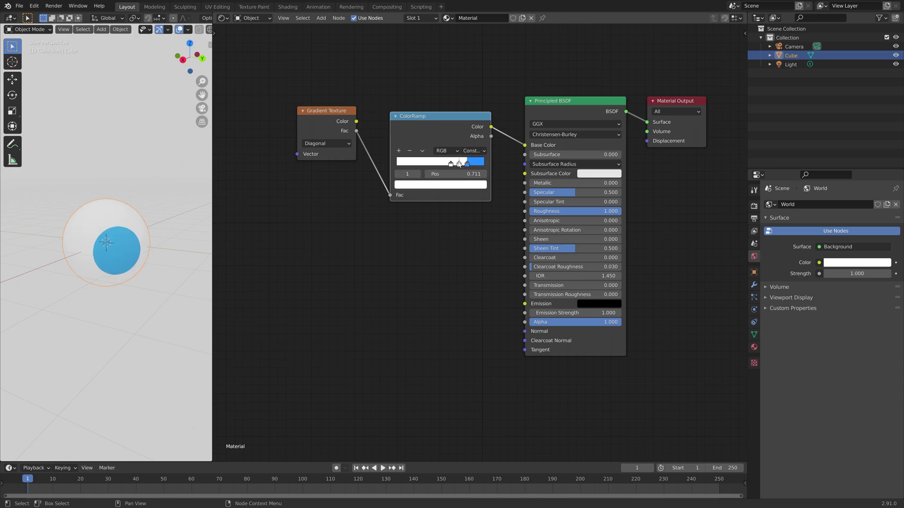
drag(461, 165, 470, 166)
click(463, 185)
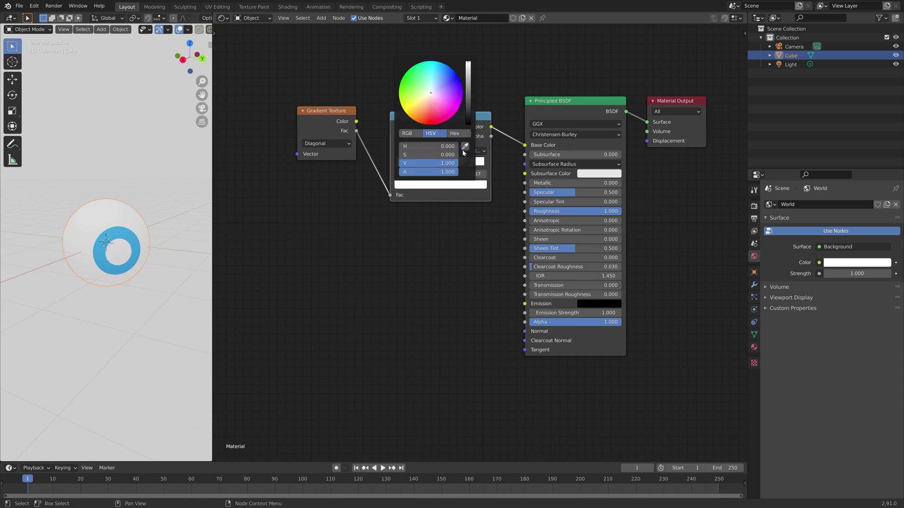
drag(468, 63, 468, 124)
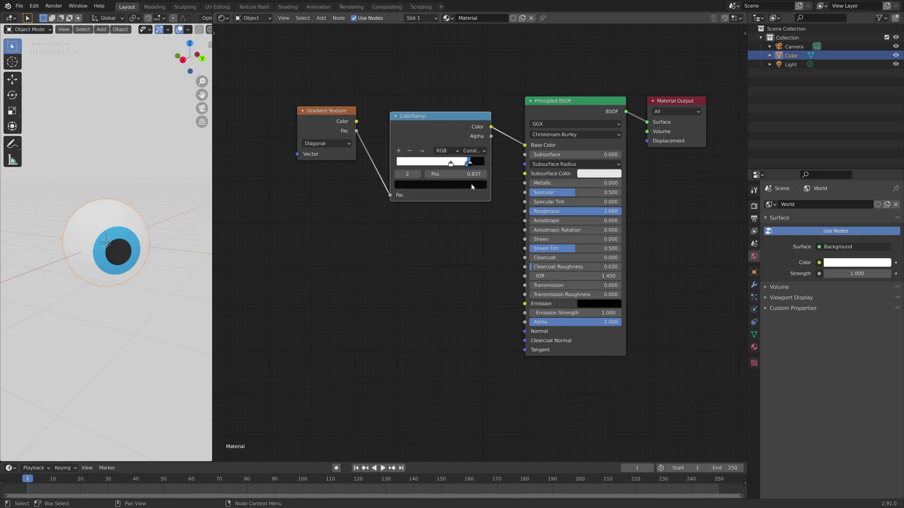
mouse_move(472, 175)
mouse_down()
mouse_move(484, 175)
mouse_move(472, 173)
mouse_up()
mouse_move(94, 281)
middle_down()
mouse_move(41, 265)
mouse_move(100, 277)
middle_up()
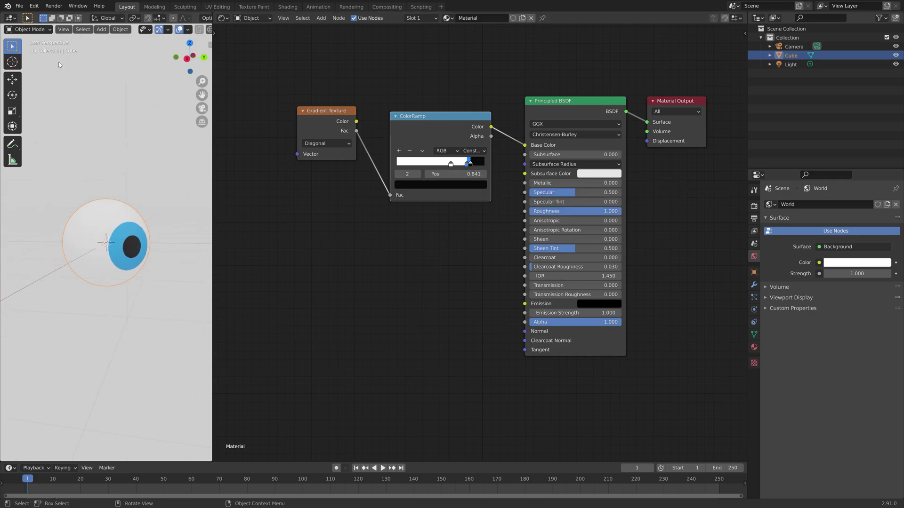
Start Save As, create a new Eyes folder in D:\Blender, and enter it.
click(19, 6)
click(41, 74)
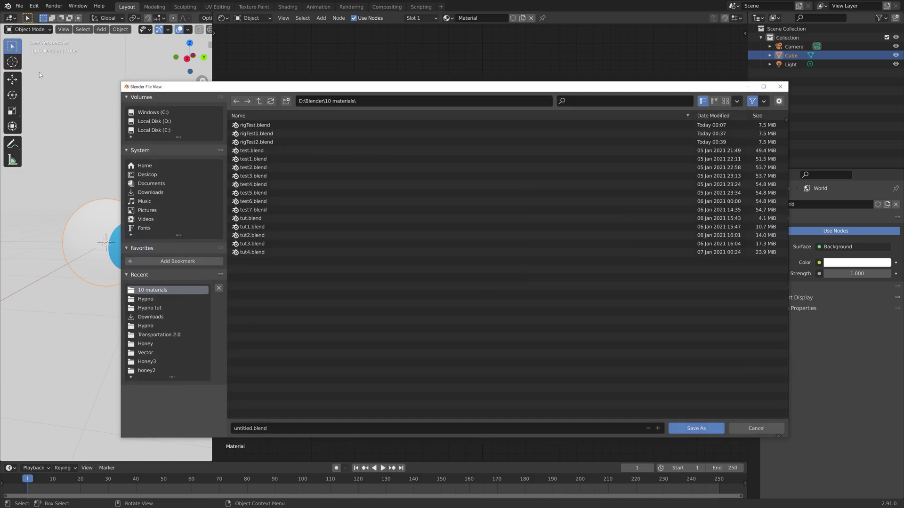
click(259, 101)
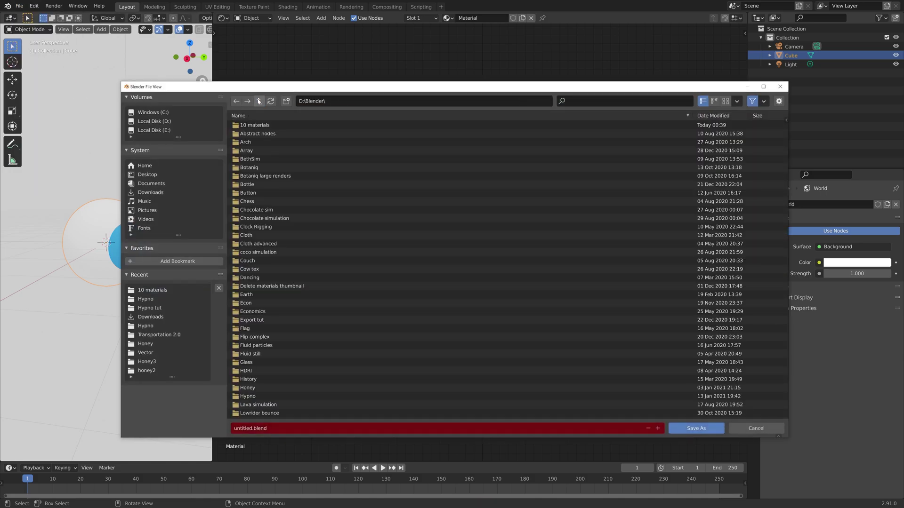
click(286, 101)
text(Eyes)
key(Return)
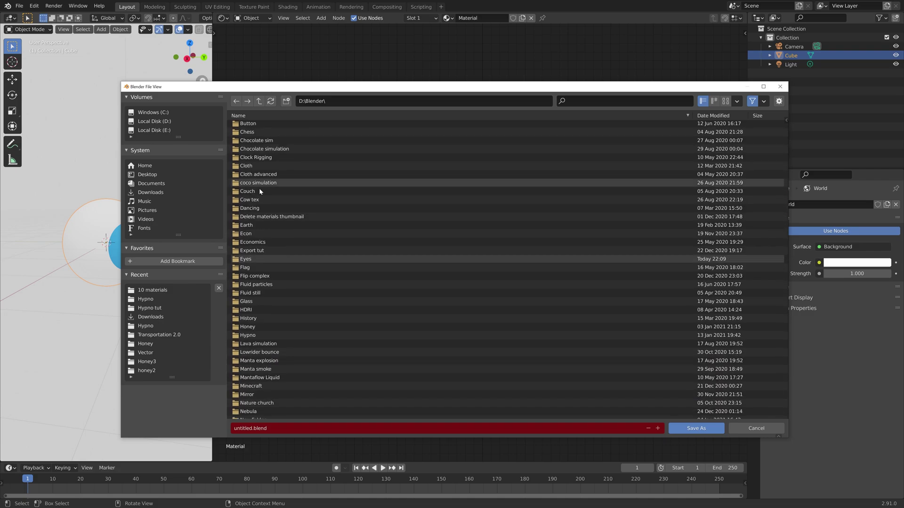
click(258, 257)
Name the file tut.blend and save it in the Eyes folder.
click(282, 428)
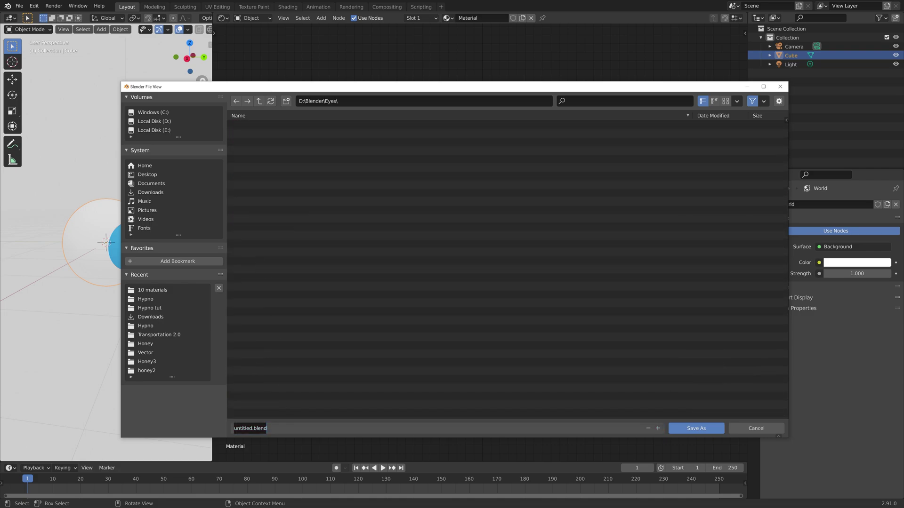
text(tut)
key(Return)
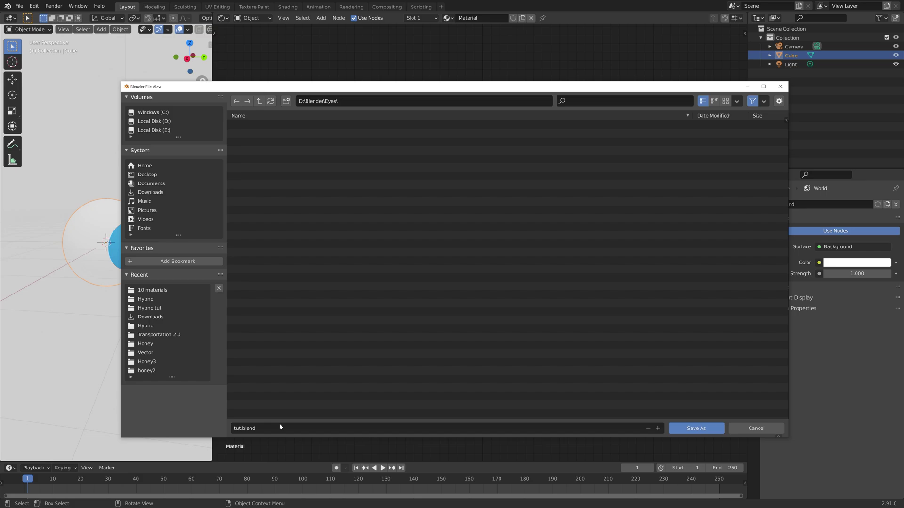
key(Return)
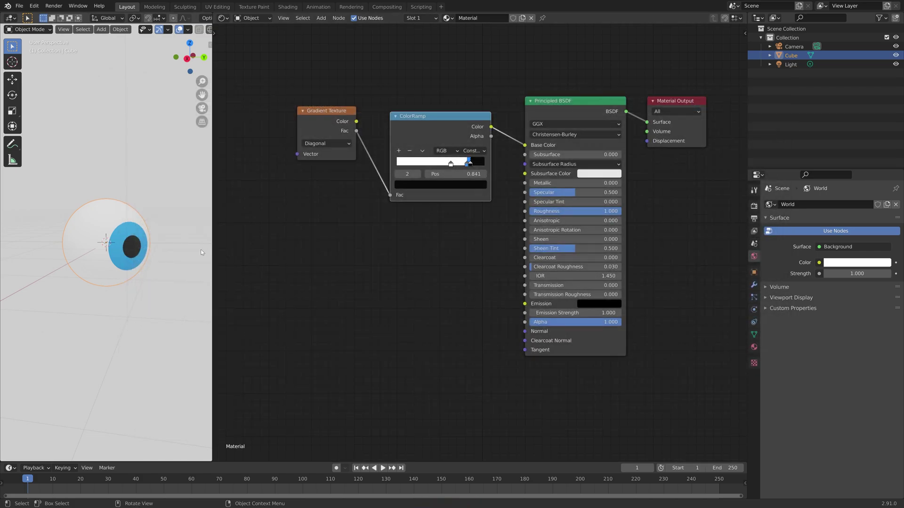
Switch the render engine to Cycles, set bake type to Diffuse, and untick Direct.
click(754, 207)
click(838, 204)
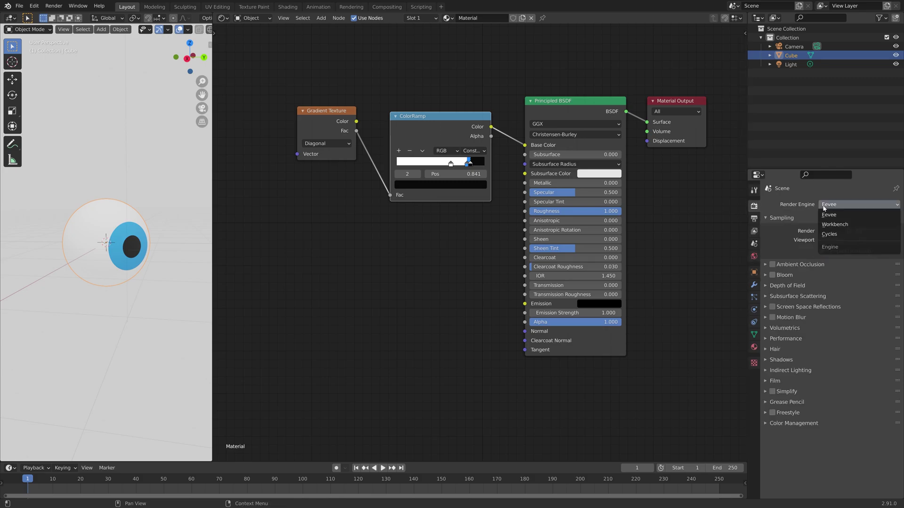
click(822, 235)
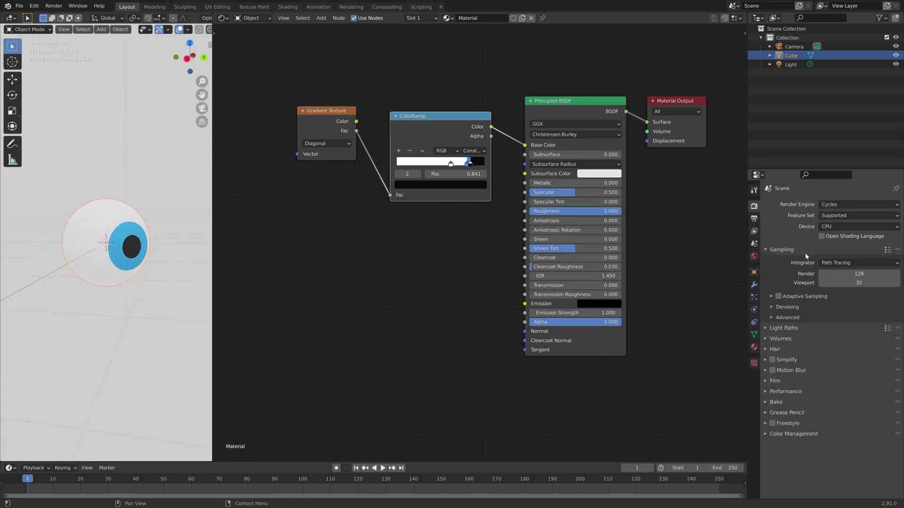
click(777, 402)
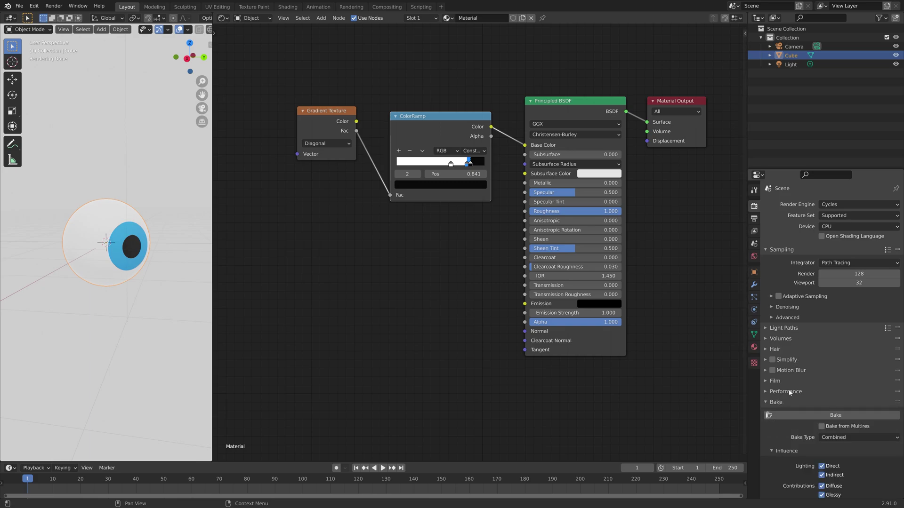
scroll(805, 373, down, 4)
scroll(806, 373, down, 1)
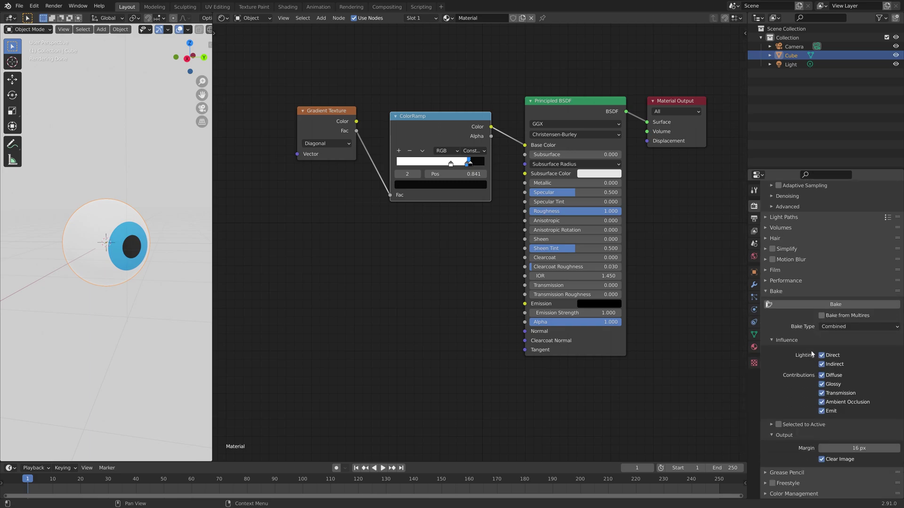
click(828, 328)
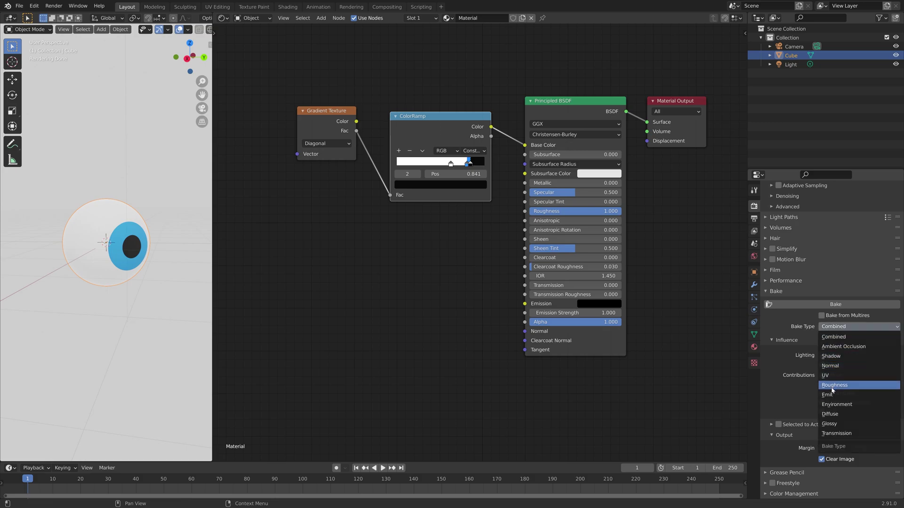
click(835, 413)
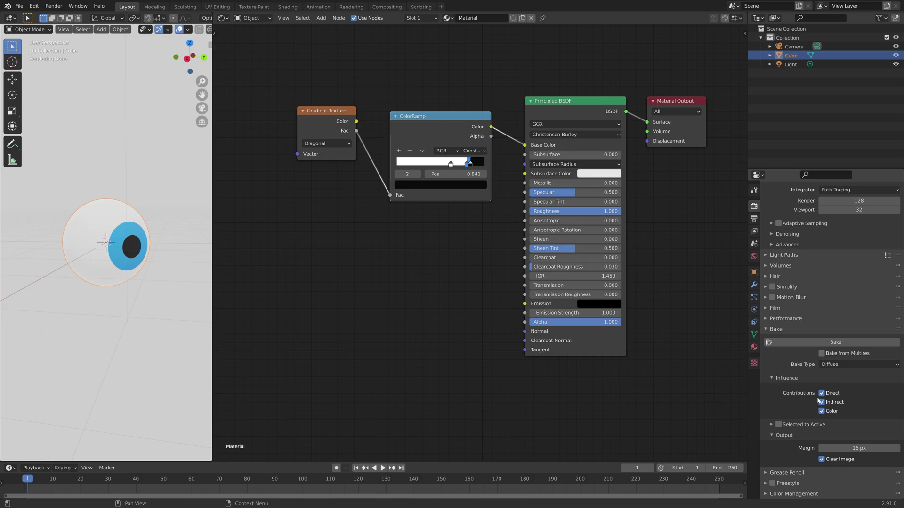
click(821, 394)
Untick Indirect in the bake settings and add an Image Texture node below the ramp.
click(822, 402)
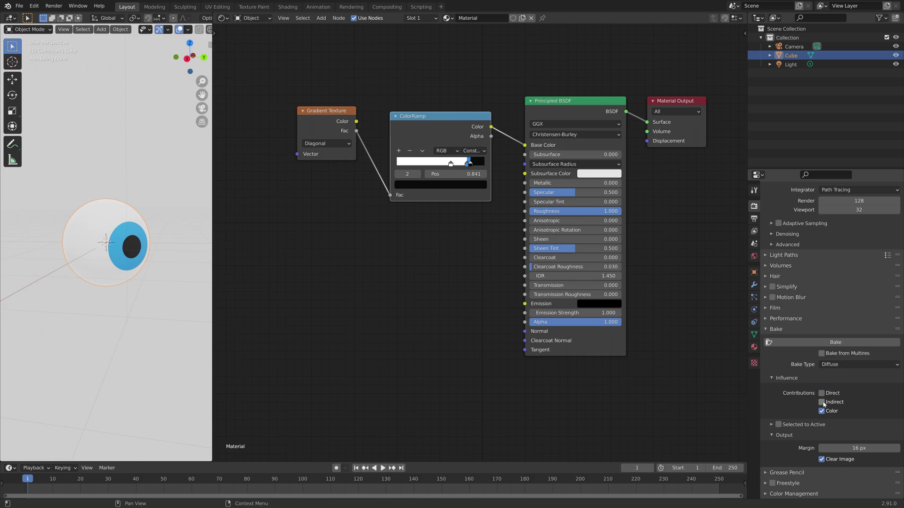
key(shift+a)
click(365, 319)
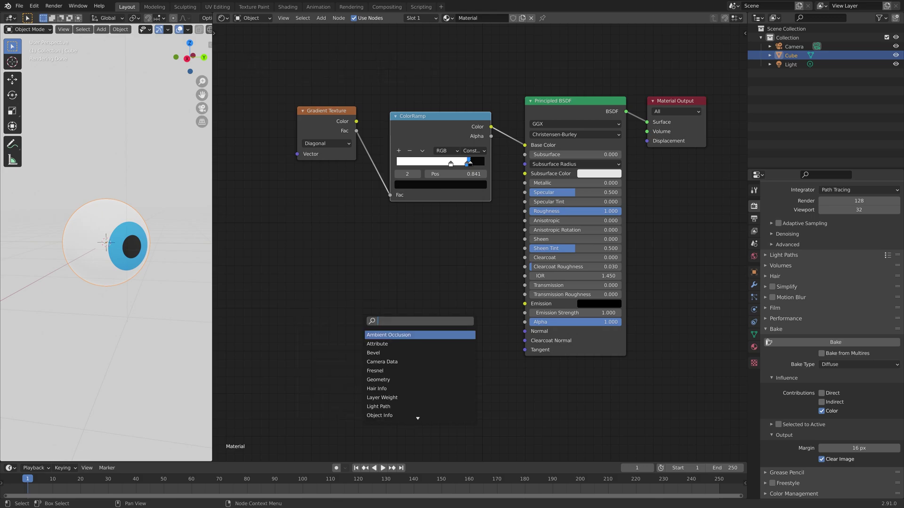
text(image)
key(Return)
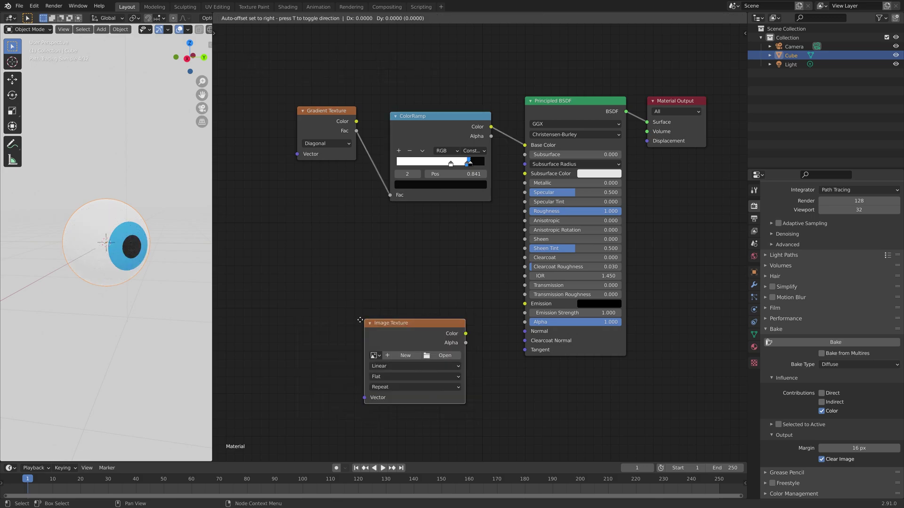
click(360, 279)
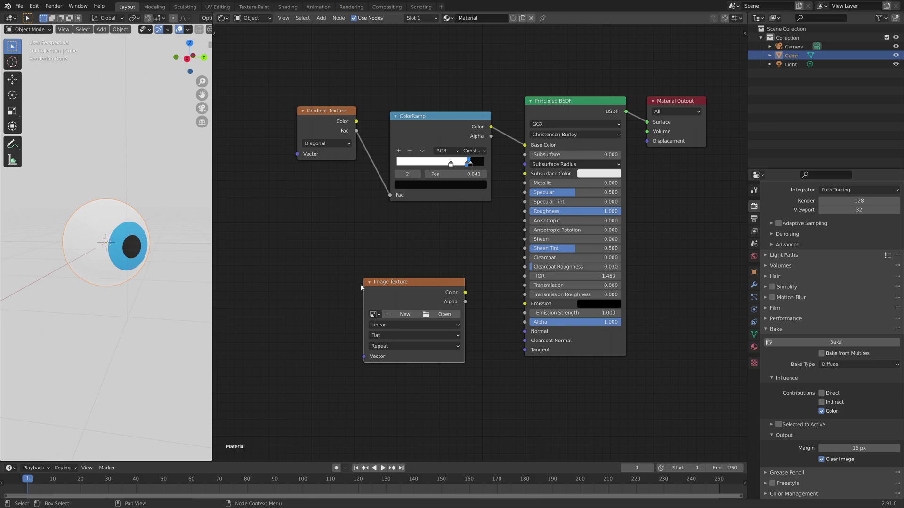
Create a new blank 2048 × 2048 px image named Untitled in the texture node.
click(401, 314)
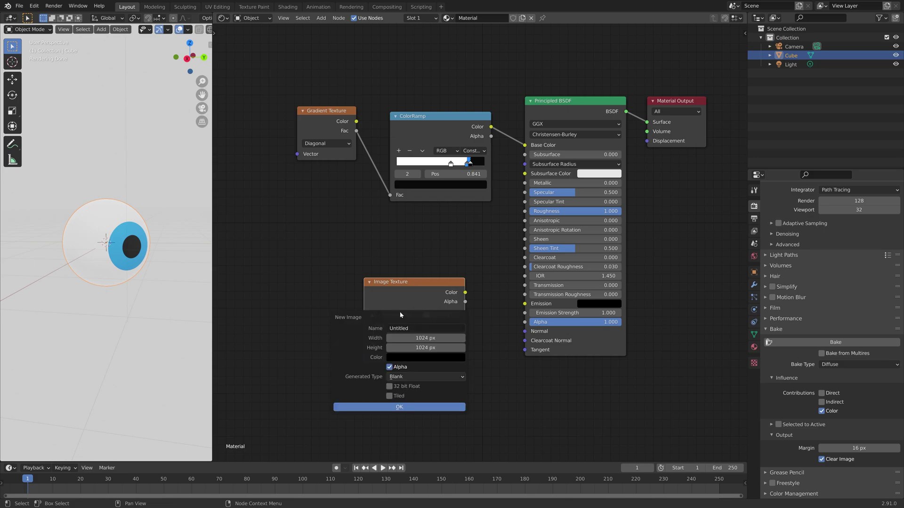
click(415, 337)
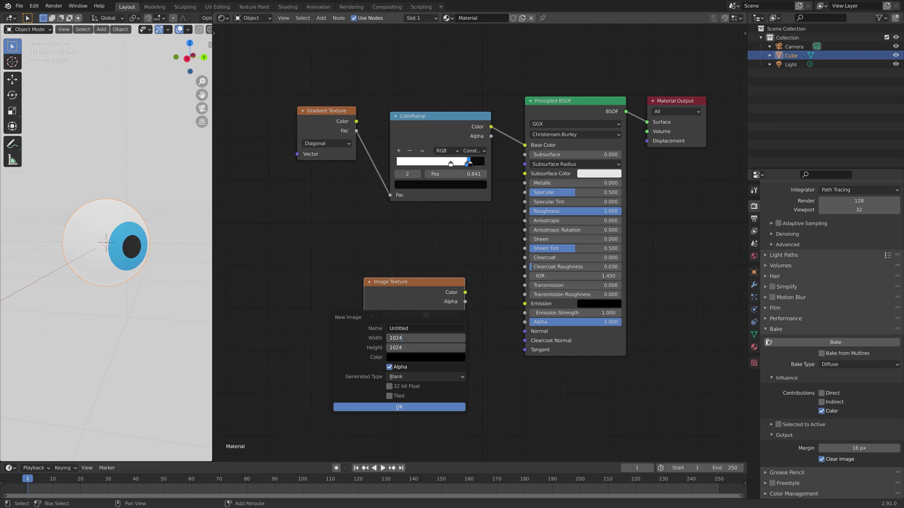
text(*4)
key(Return)
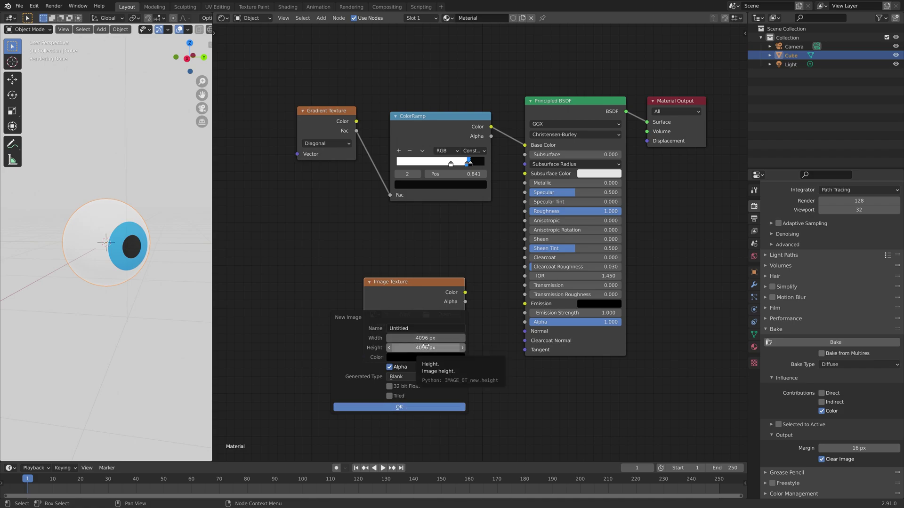
drag(425, 347, 425, 338)
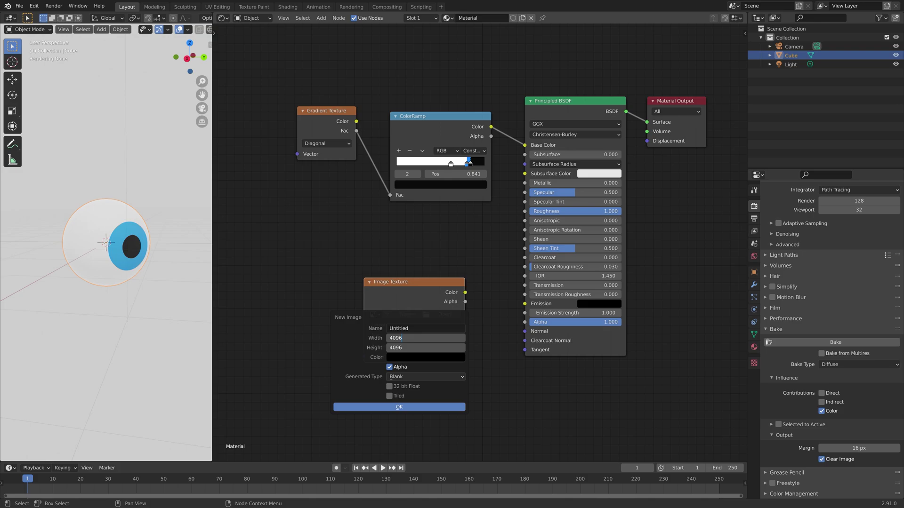
text(/2)
key(Return)
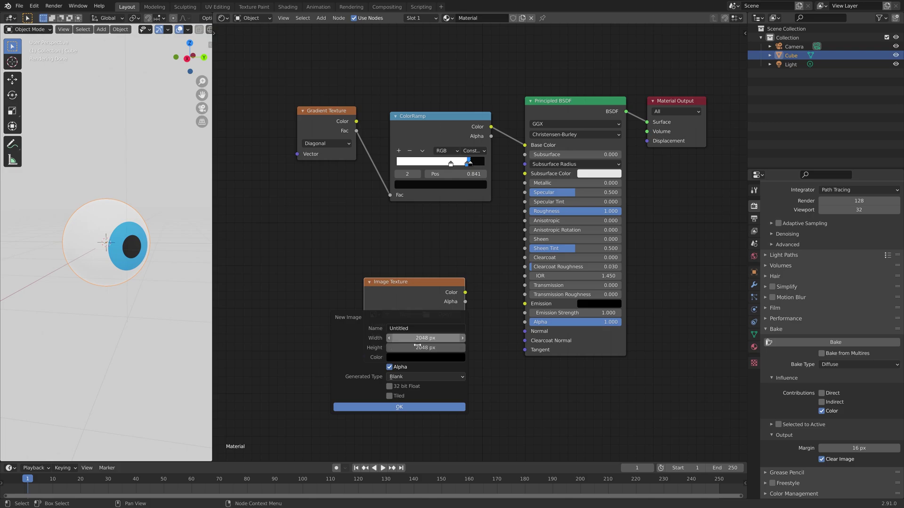
click(407, 407)
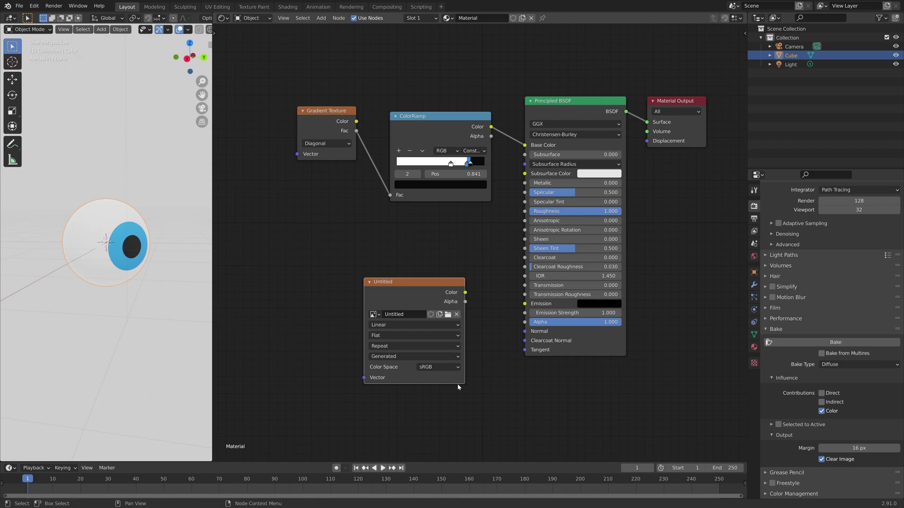
Bake into the Untitled image, wire its Color to Base Color, and save tut1.blend.
click(802, 345)
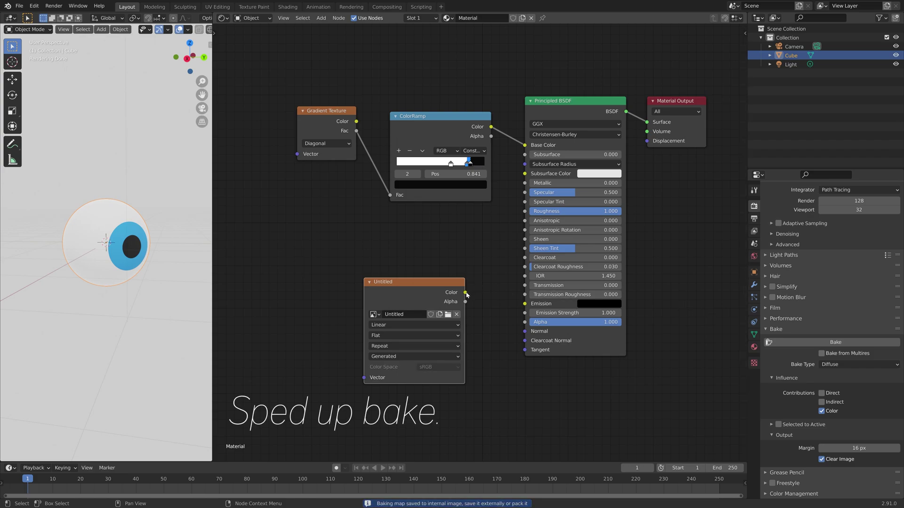
drag(466, 295, 525, 145)
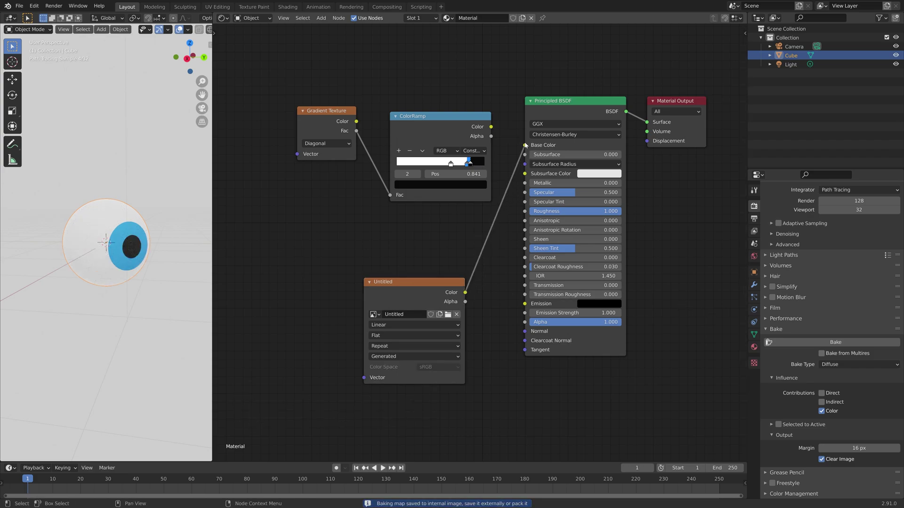
scroll(178, 256, up, 8)
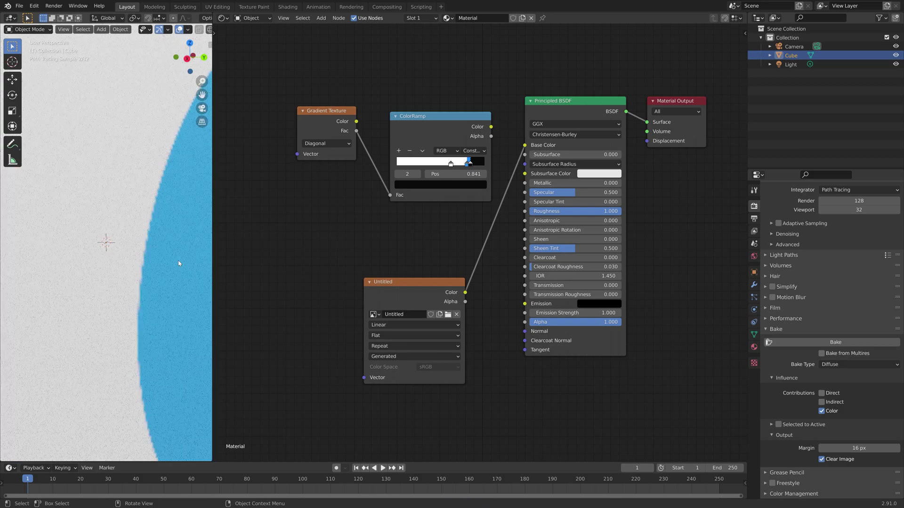
scroll(160, 259, down, 7)
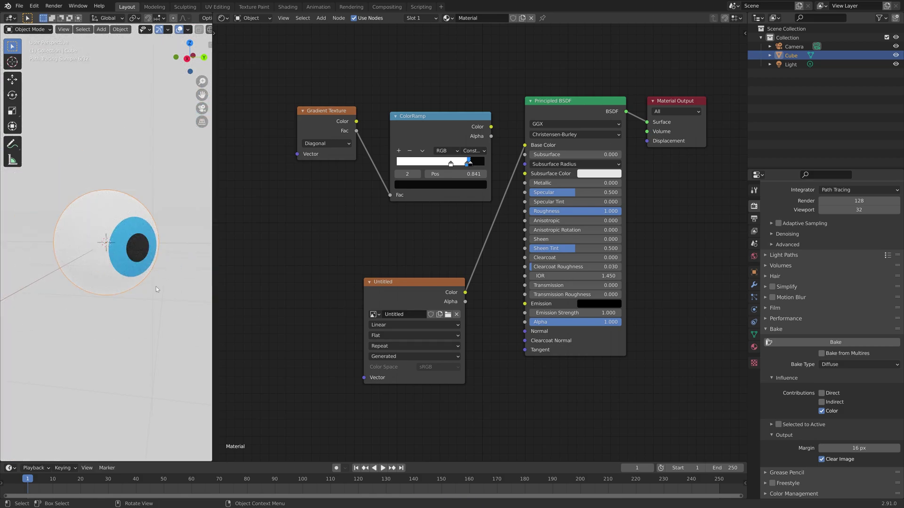
key(ctrl+s)
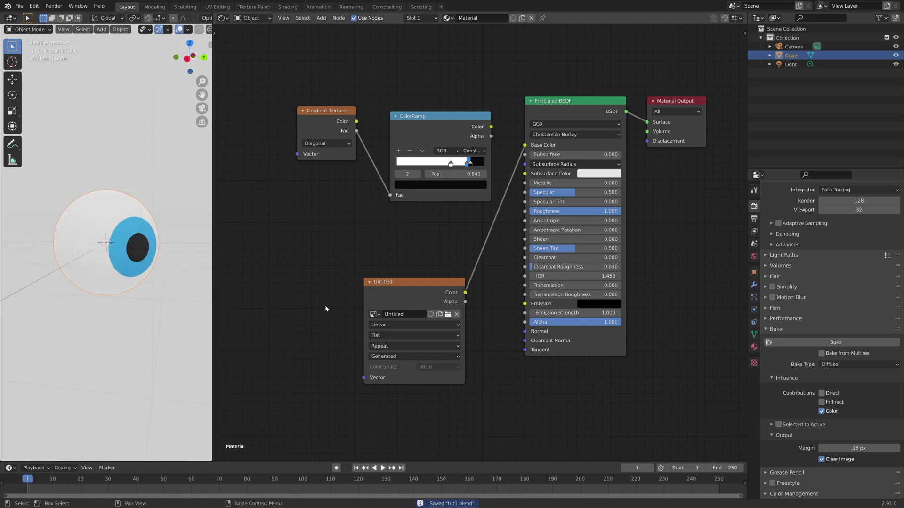
Enable Axis under the eyeball's Viewport Display and orbit to see the axes.
click(755, 273)
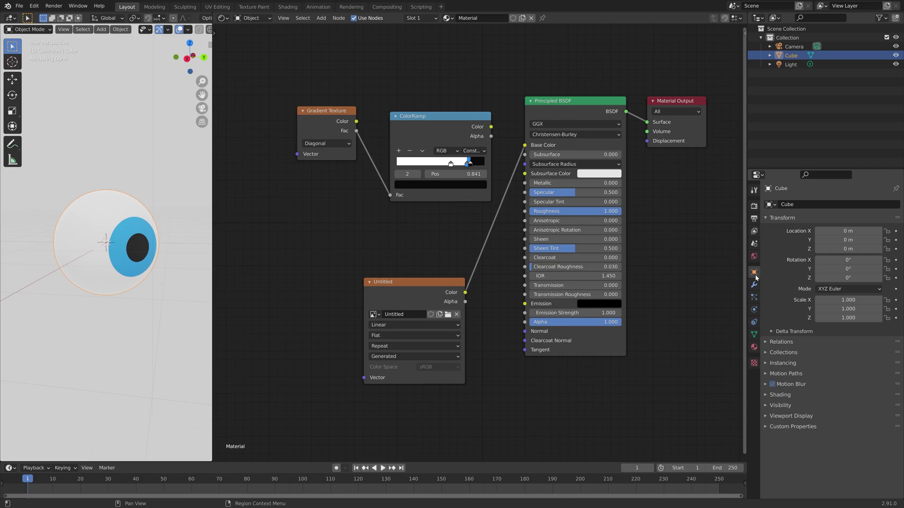
click(779, 418)
scroll(784, 420, down, 2)
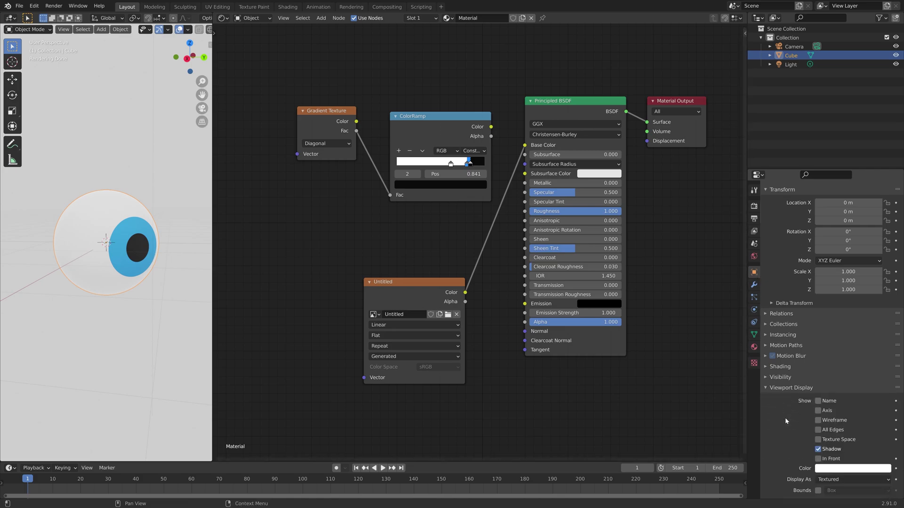
scroll(786, 420, up, 1)
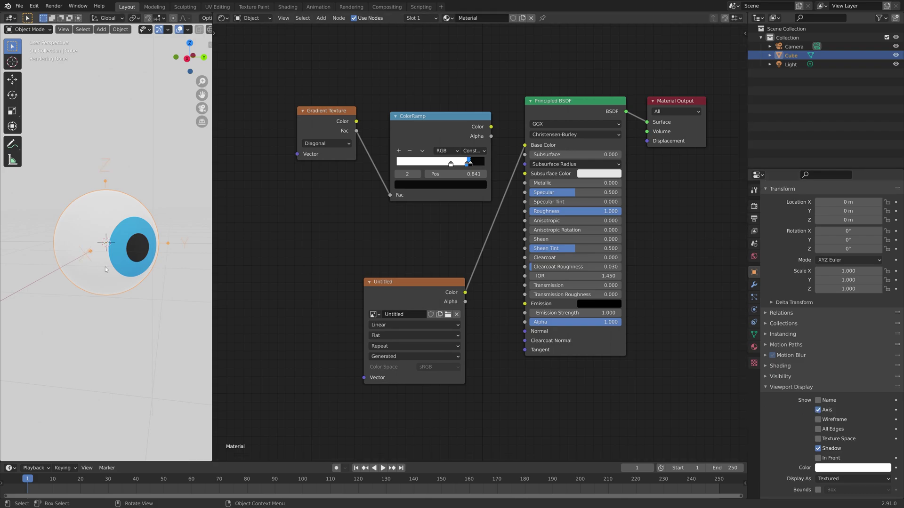
middle_drag(108, 221, 165, 221)
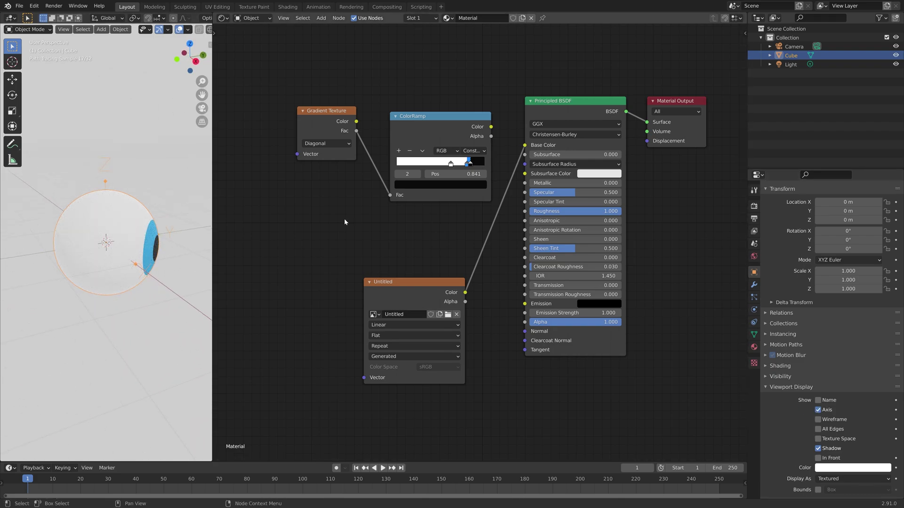
Set Render Engine to Eevee, then widen the 3D viewport over the Shader Editor facing the eye.
click(754, 206)
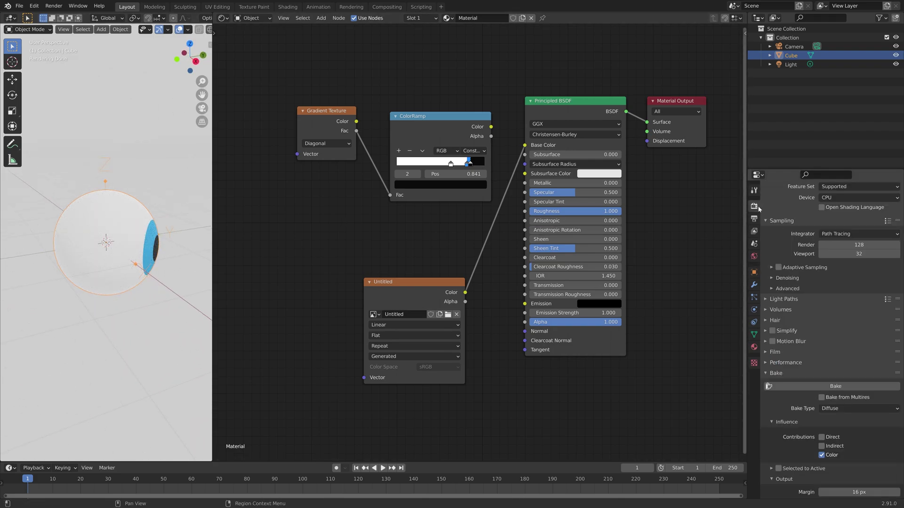
scroll(828, 202, up, 2)
click(831, 205)
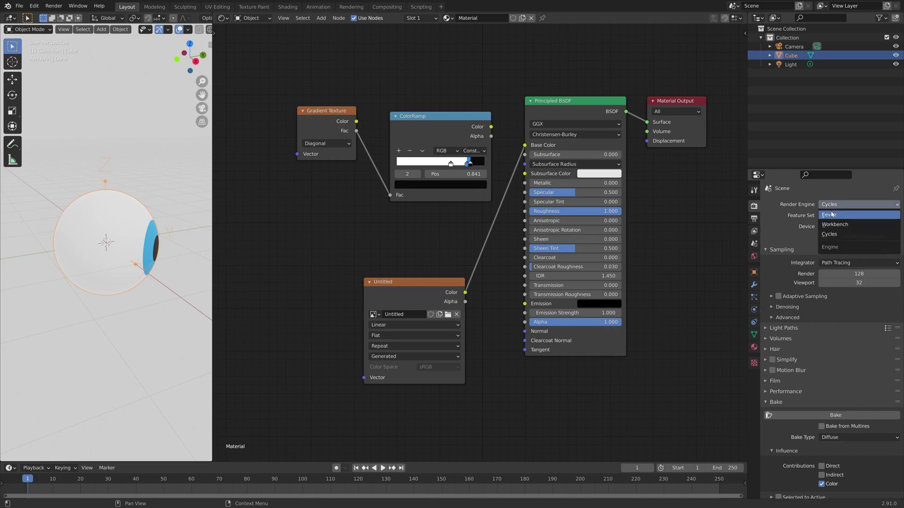
click(829, 215)
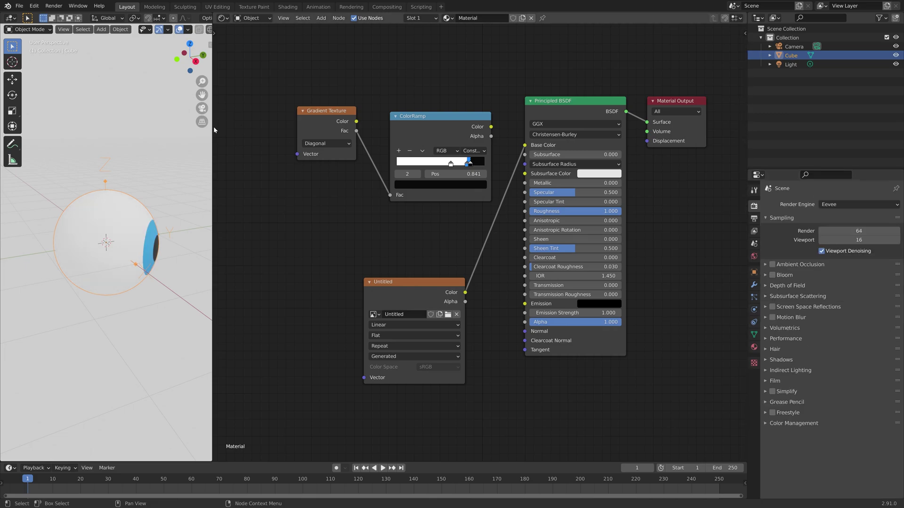
drag(213, 126, 683, 179)
middle_drag(586, 222, 515, 212)
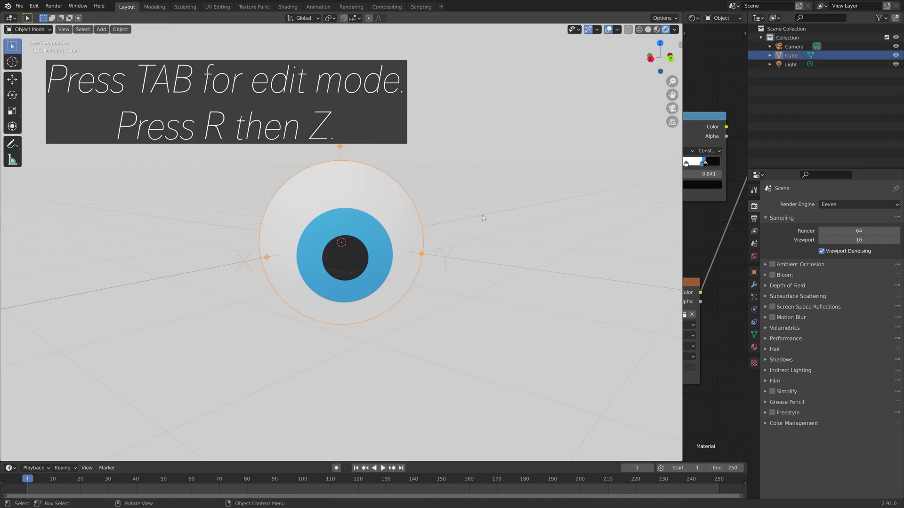
Enter Edit Mode on the eyeball and switch to a top-down view.
key(Tab)
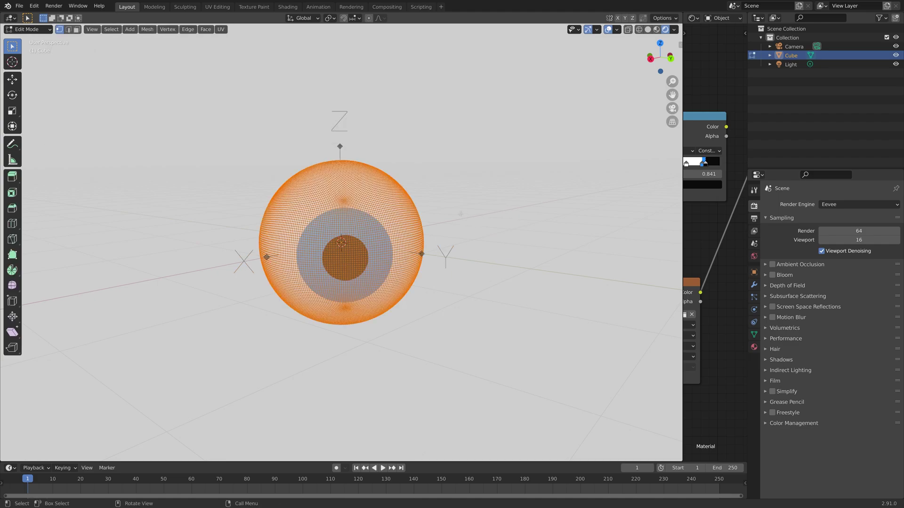
middle_drag(460, 213, 447, 226)
key(r)
key(z)
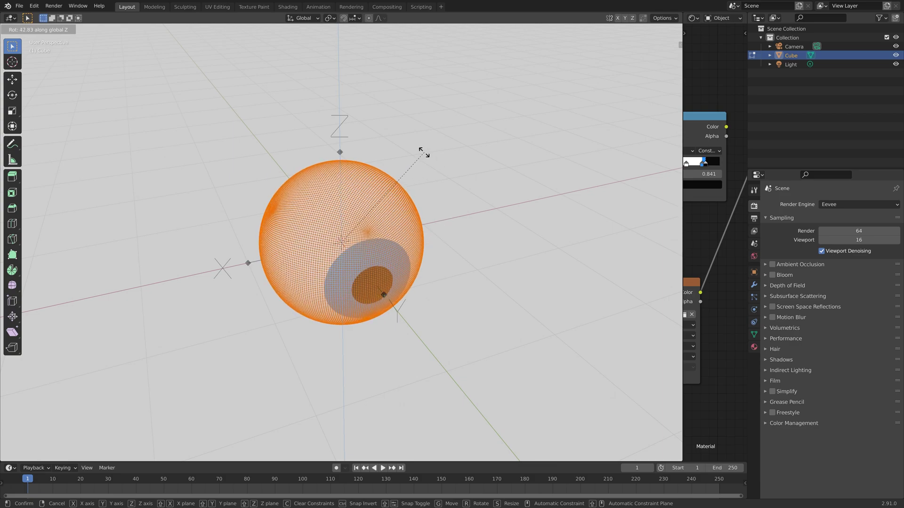
key(Escape)
key(KP_7)
scroll(357, 109, up, 4)
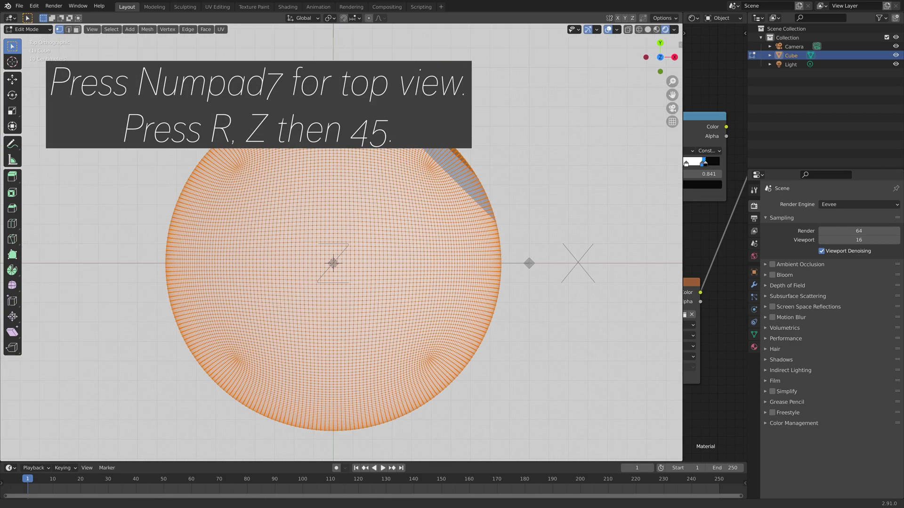
shift+middle_drag(358, 141, 358, 224)
Rotate the eyeball mesh 45° about Z with R Z 45, then return to Object Mode.
key(r)
key(z)
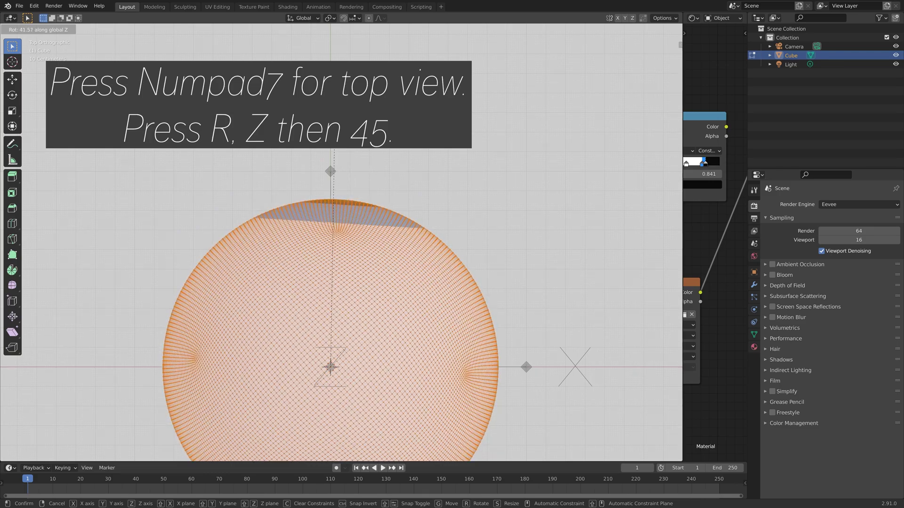
key(Escape)
text(r)
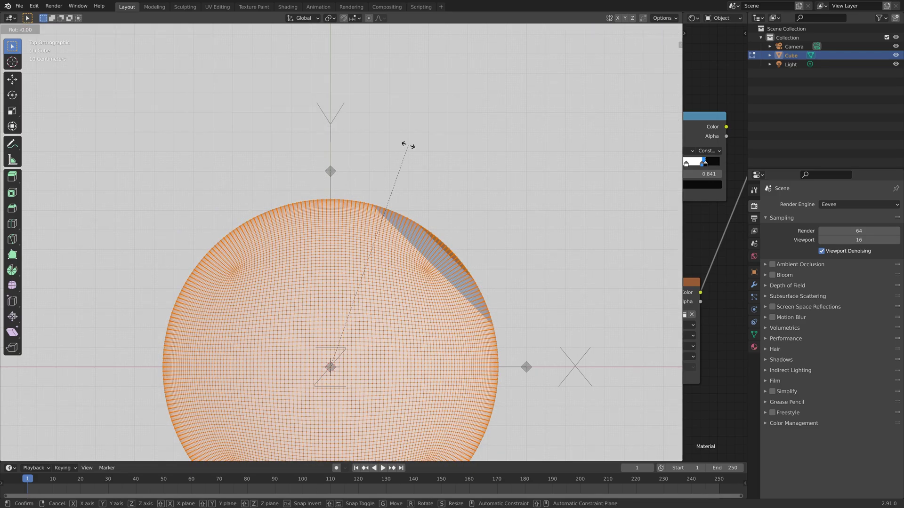
text(z)
text(45)
key(Return)
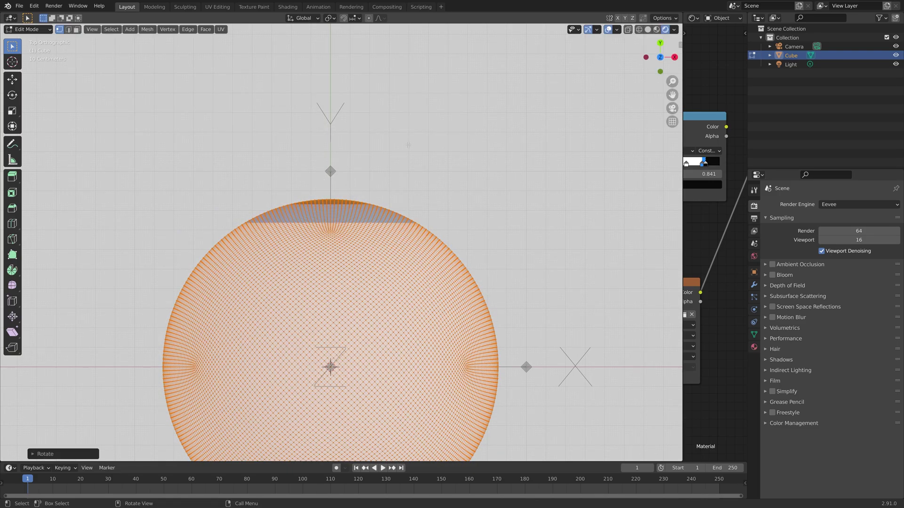
middle_drag(464, 167, 403, 231)
key(Tab)
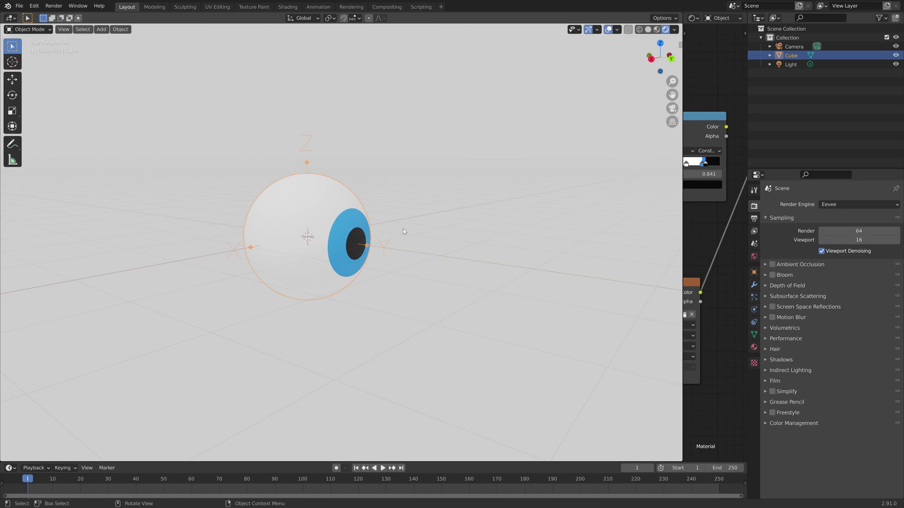
Add a Track To constraint to the eyeball in the Object Constraint properties.
click(753, 322)
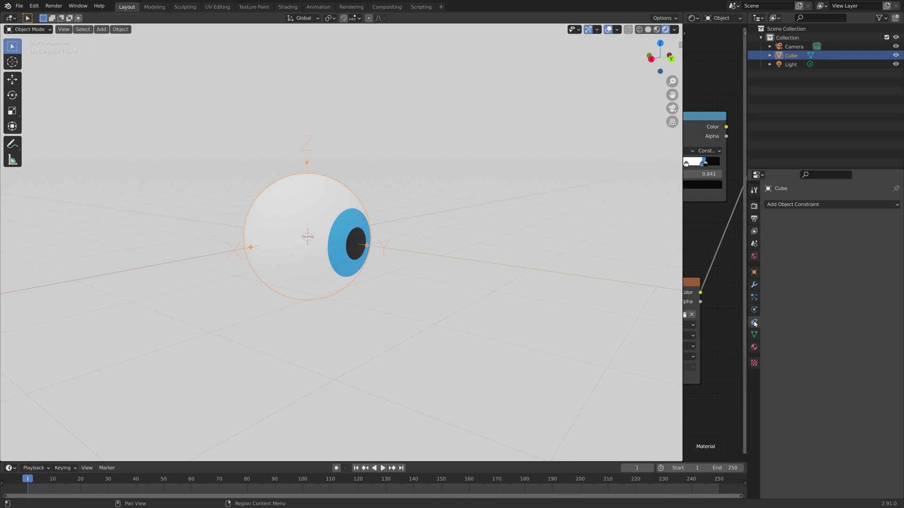
click(793, 204)
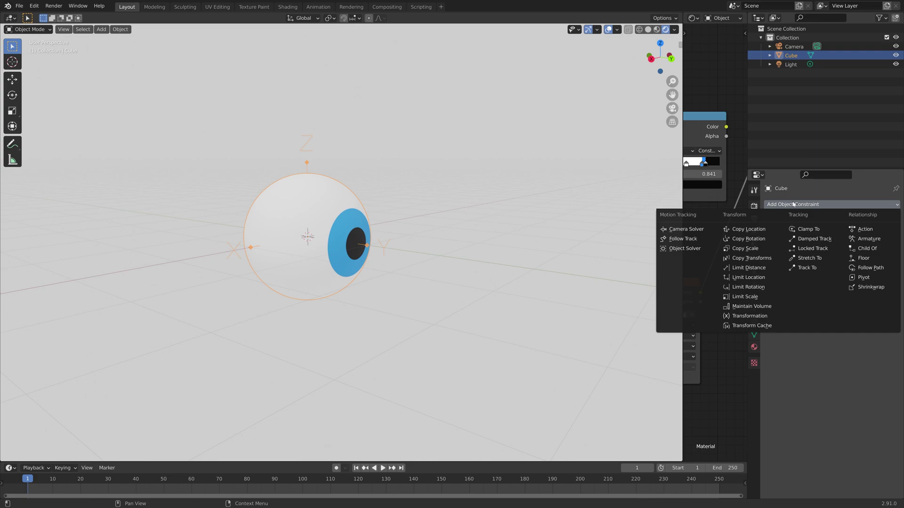
click(808, 267)
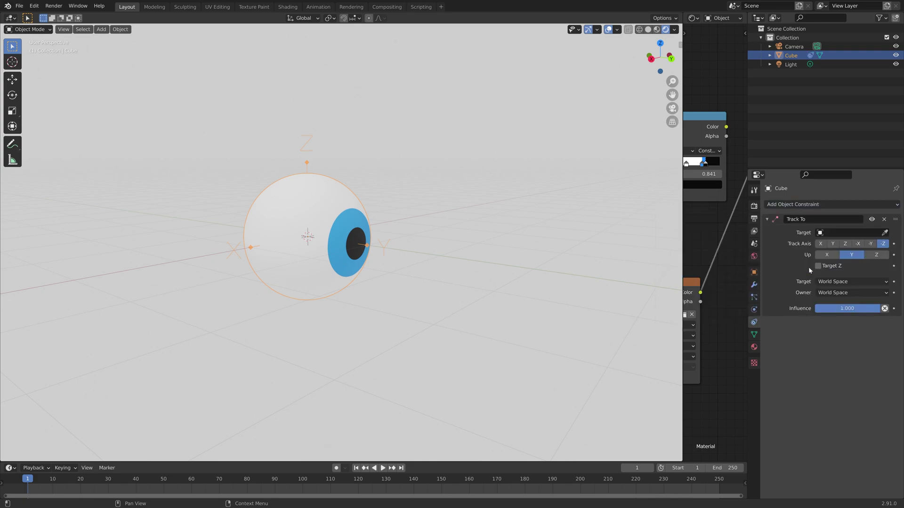
scroll(426, 277, down, 5)
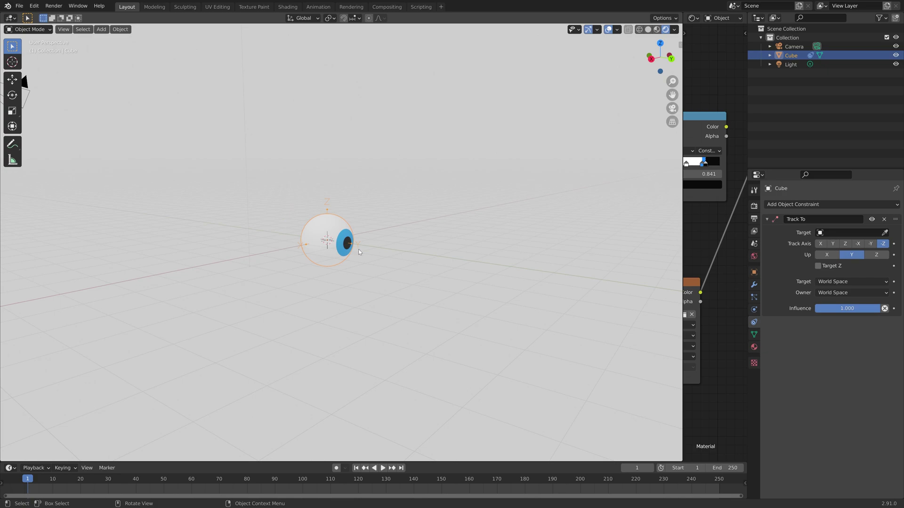
Add a Sphere empty, move it forward along Y, and scale it down.
key(shift+a)
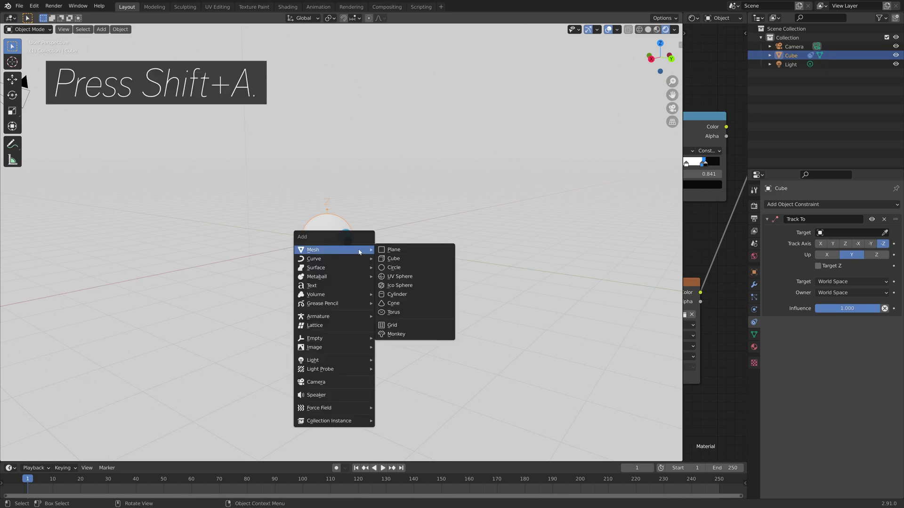
mouse_move(361, 338)
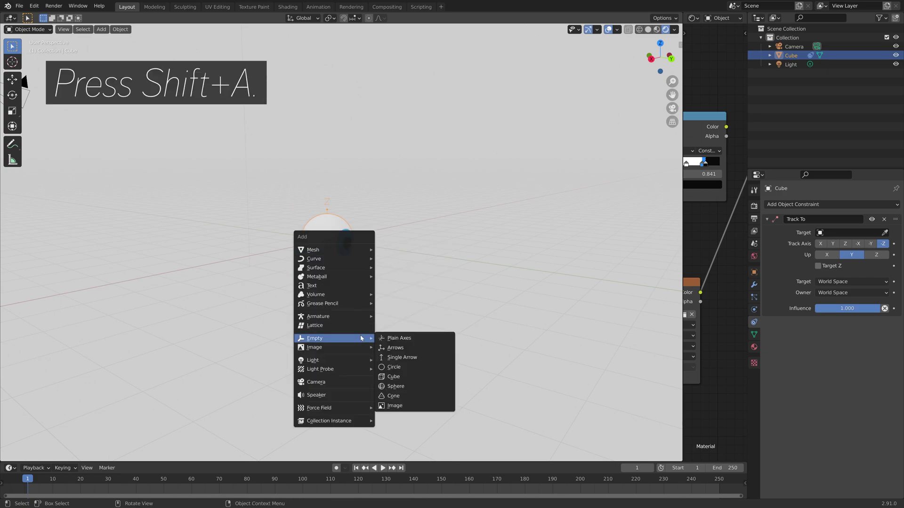
click(412, 387)
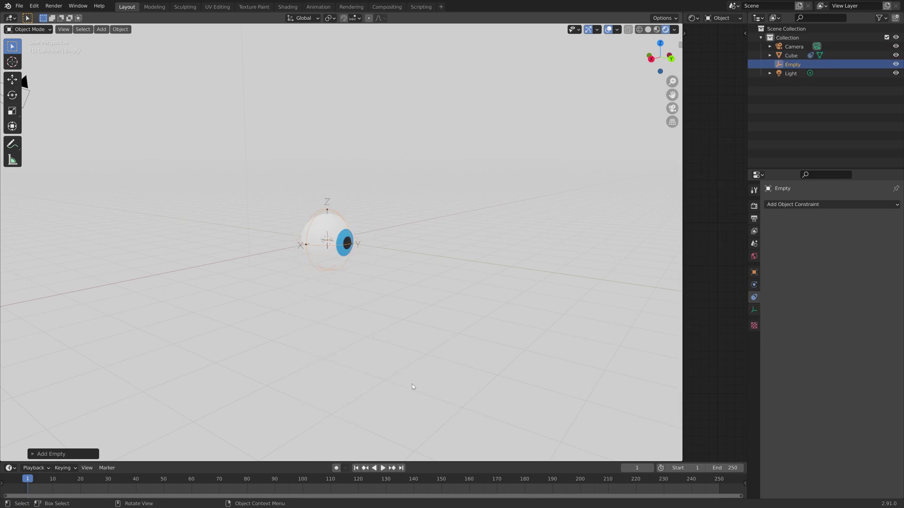
key(g)
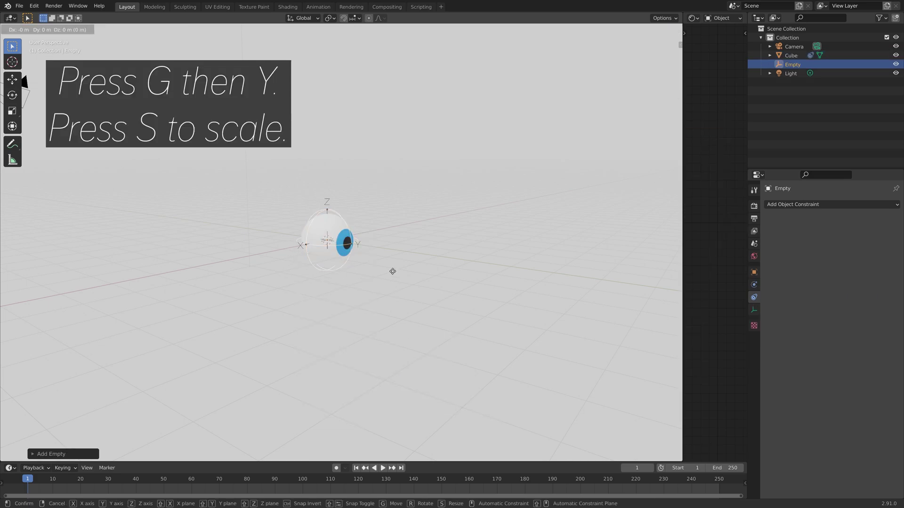
key(y)
click(500, 272)
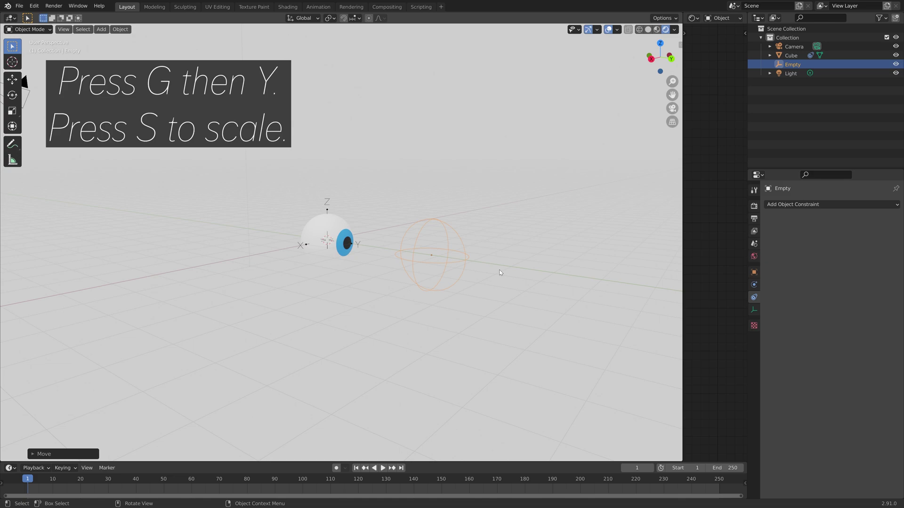
key(s)
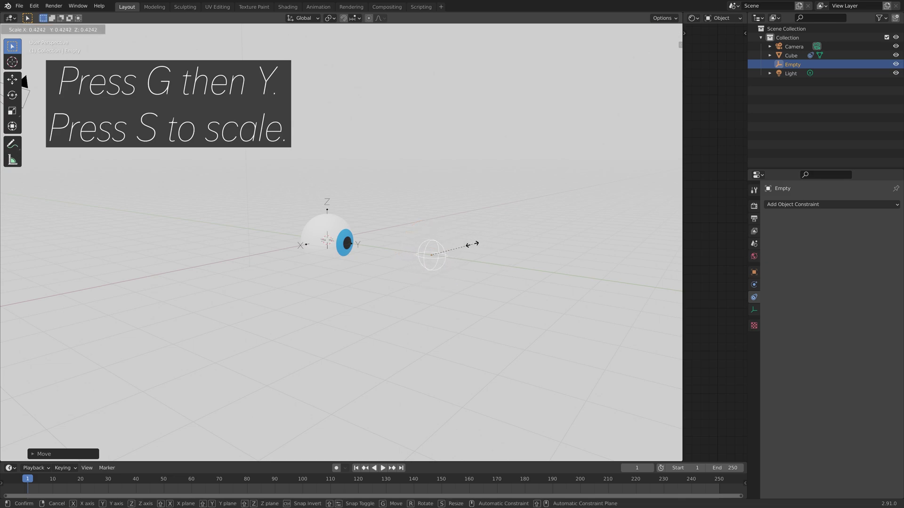
click(466, 245)
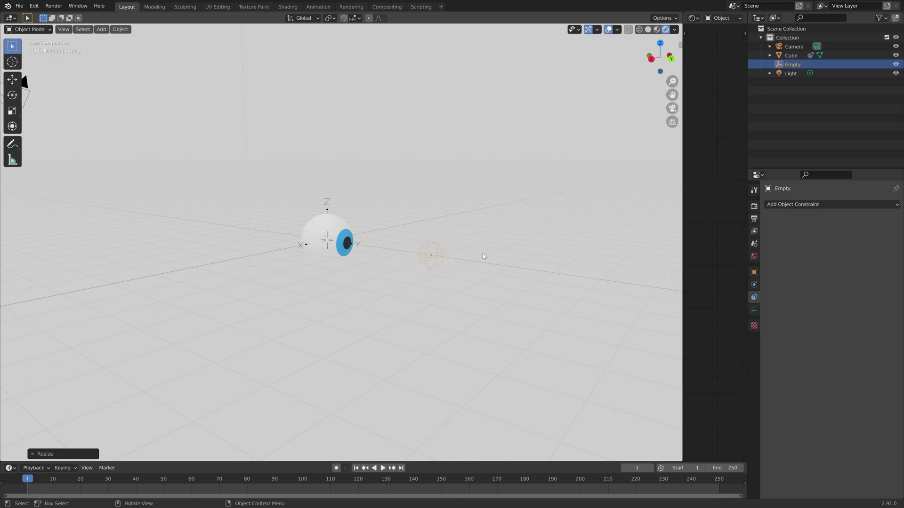
middle_drag(486, 255, 404, 270)
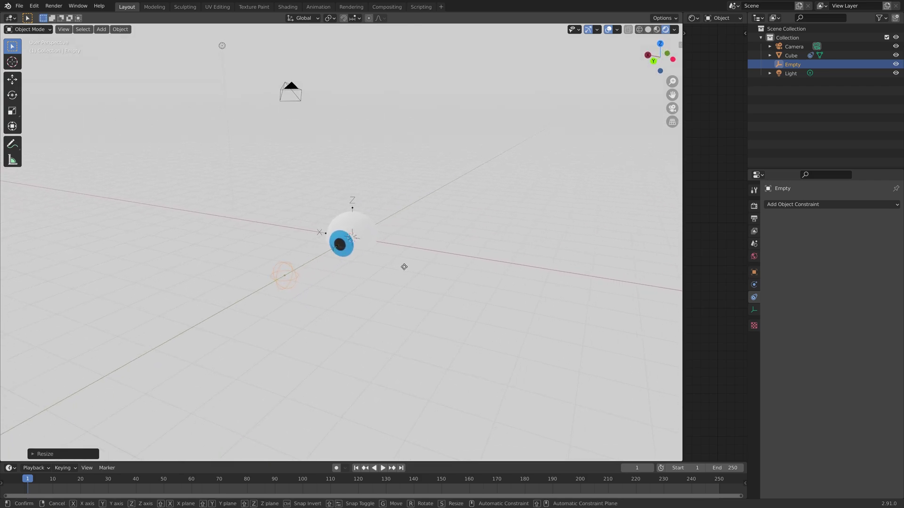
Move the empty further out, then target it with the eyeball's Track To: Track Axis Y, Up Z.
key(g)
click(328, 318)
click(367, 232)
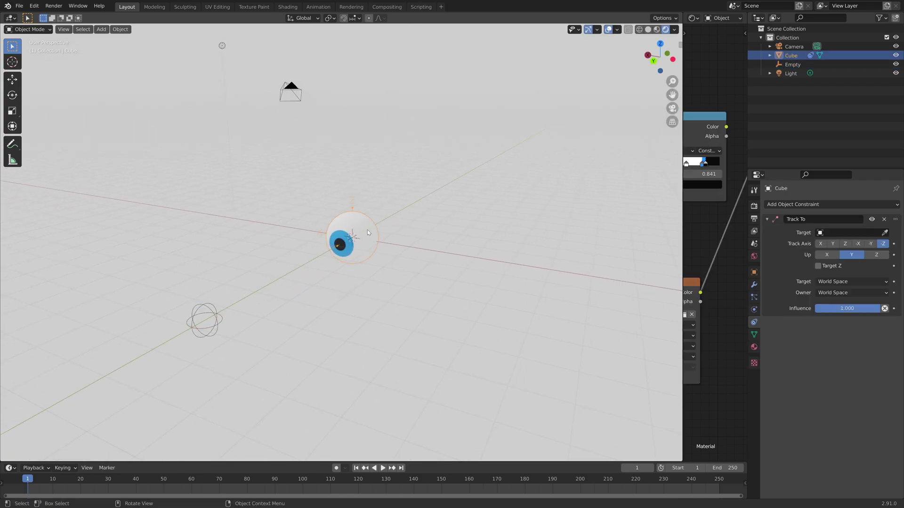
click(885, 234)
click(217, 312)
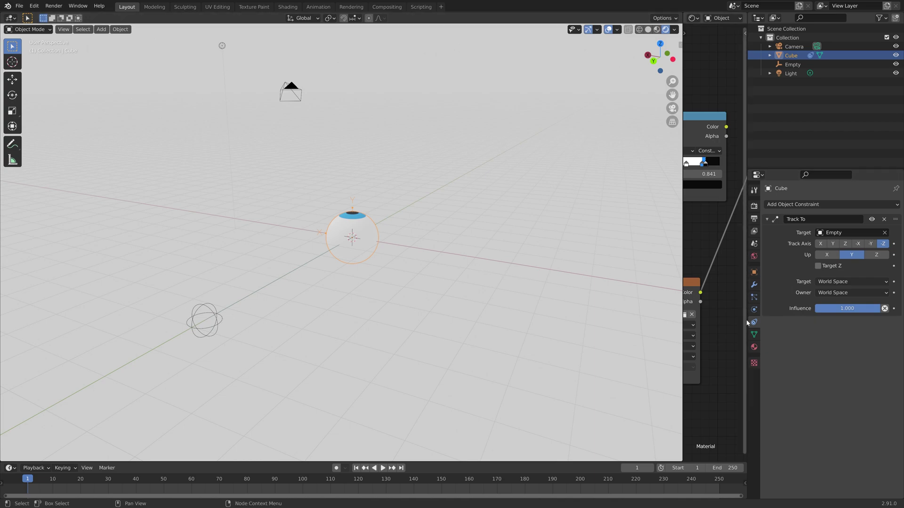
click(833, 244)
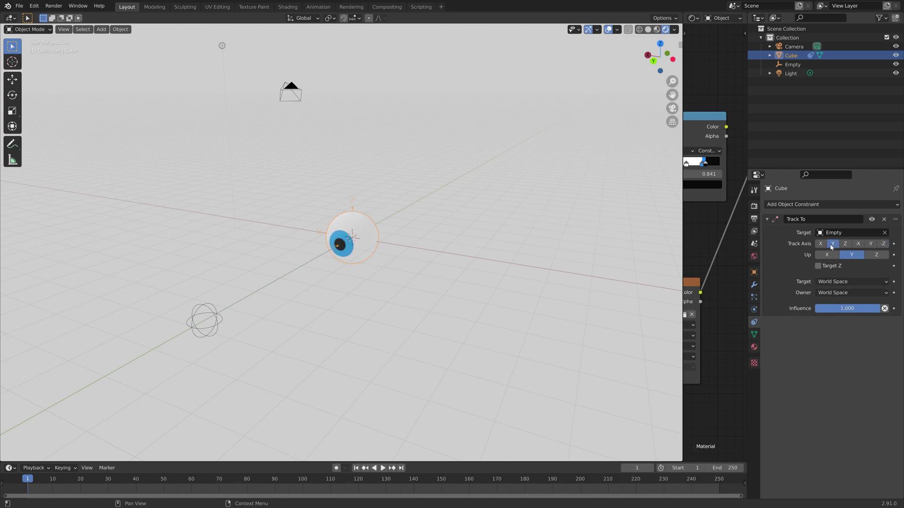
click(874, 256)
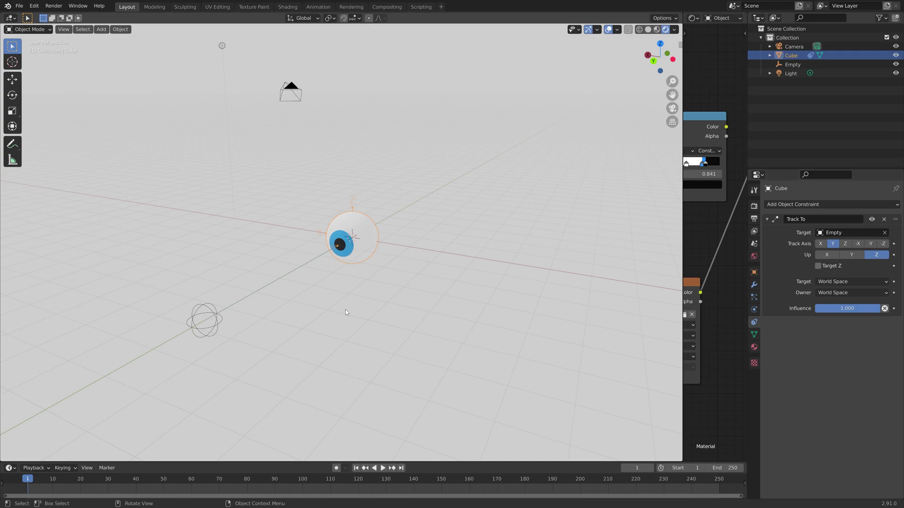
click(210, 321)
key(g)
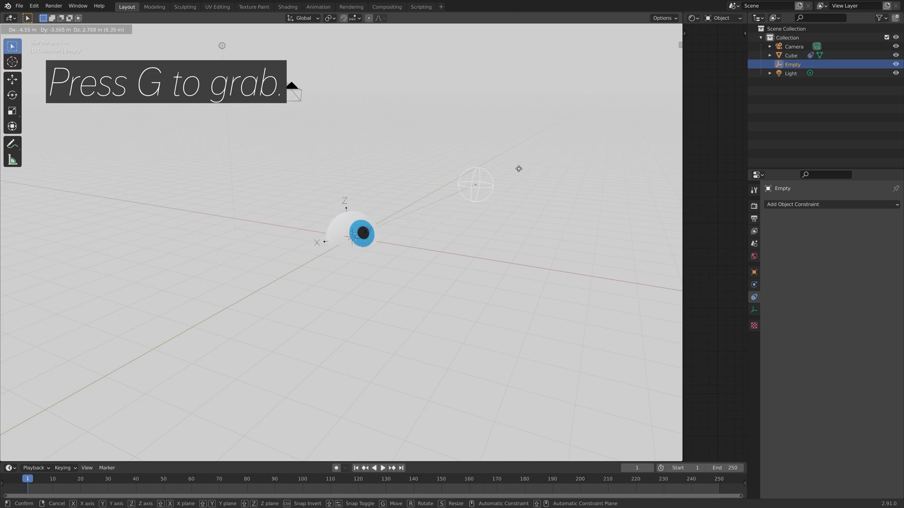
key(Escape)
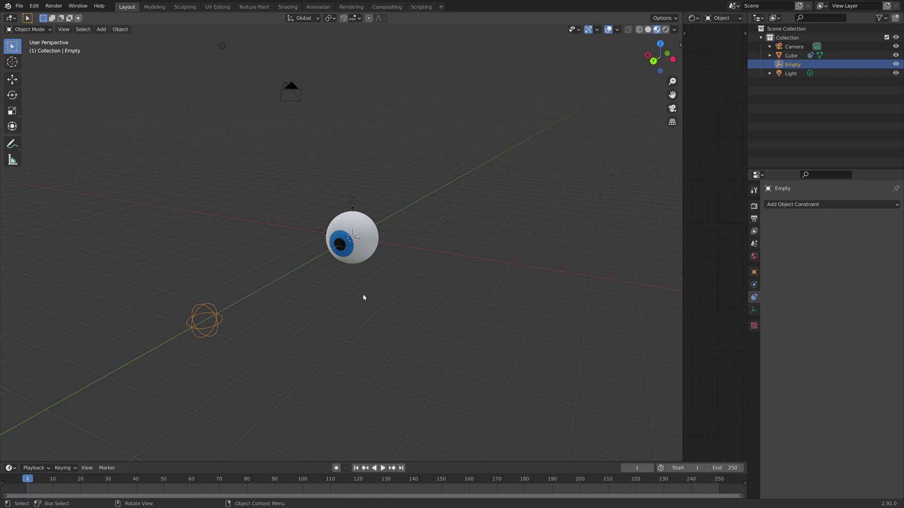
key(g)
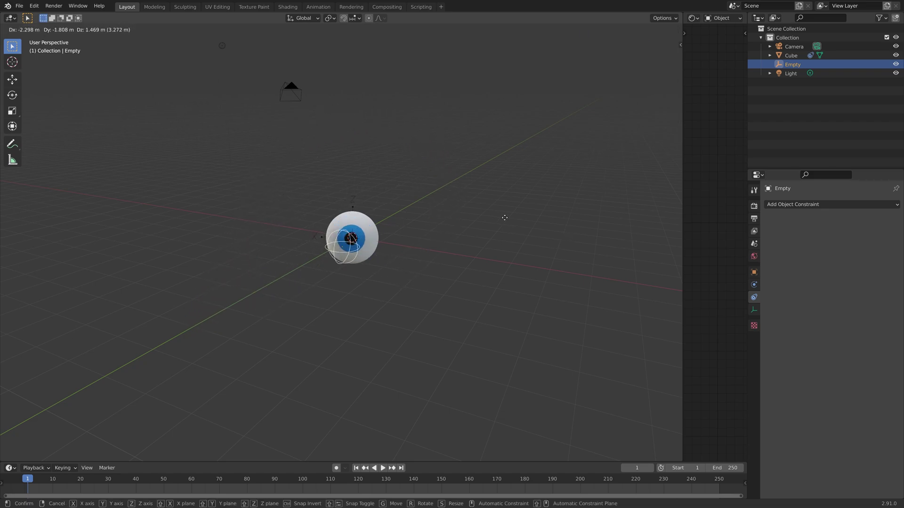
key(Escape)
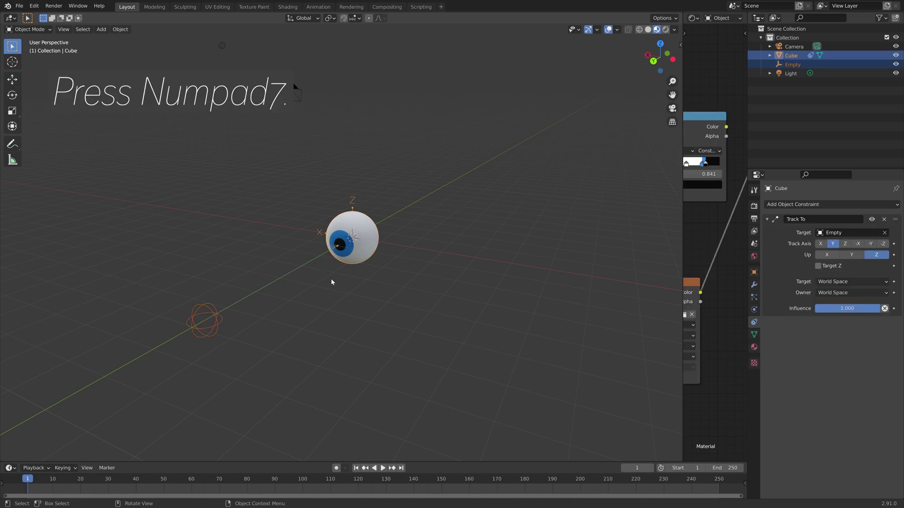
Duplicate the eyeball and its empty along X to make a second eye.
key(KP_7)
shift+middle_drag(411, 261, 308, 331)
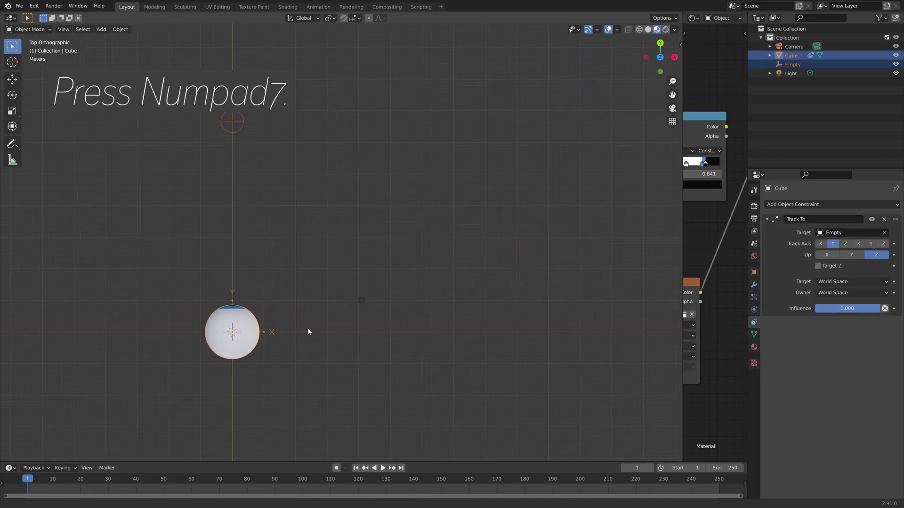
key(shift+d)
key(x)
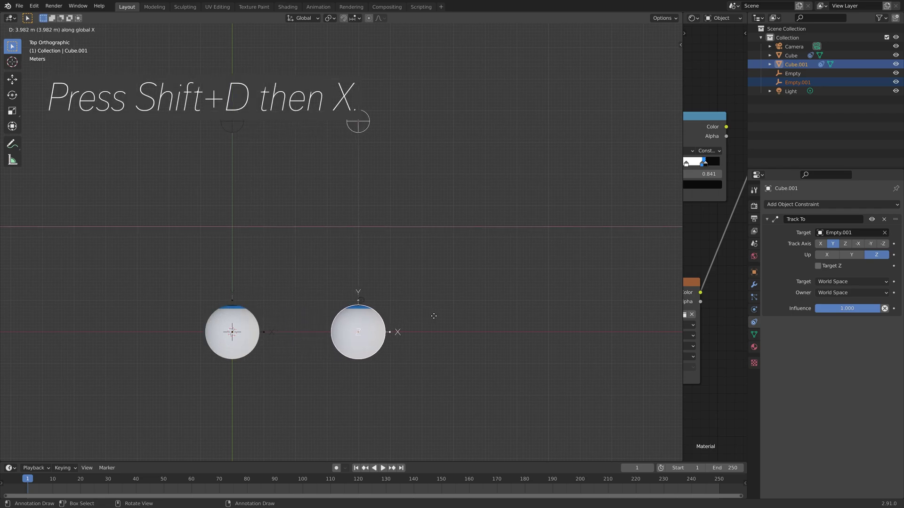
click(454, 342)
middle_drag(454, 340, 339, 275)
Select both sphere empties and start moving them together.
click(498, 236)
shift+click(459, 288)
middle_drag(502, 322, 501, 306)
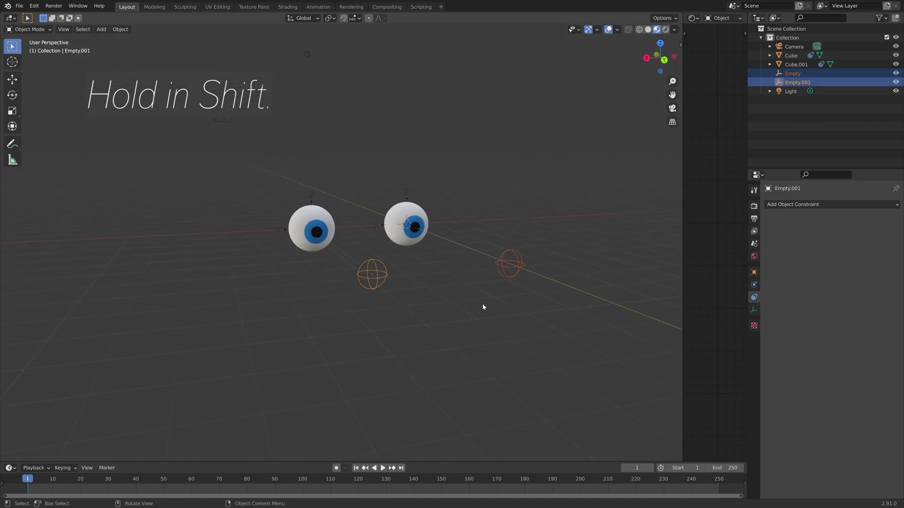
key(g)
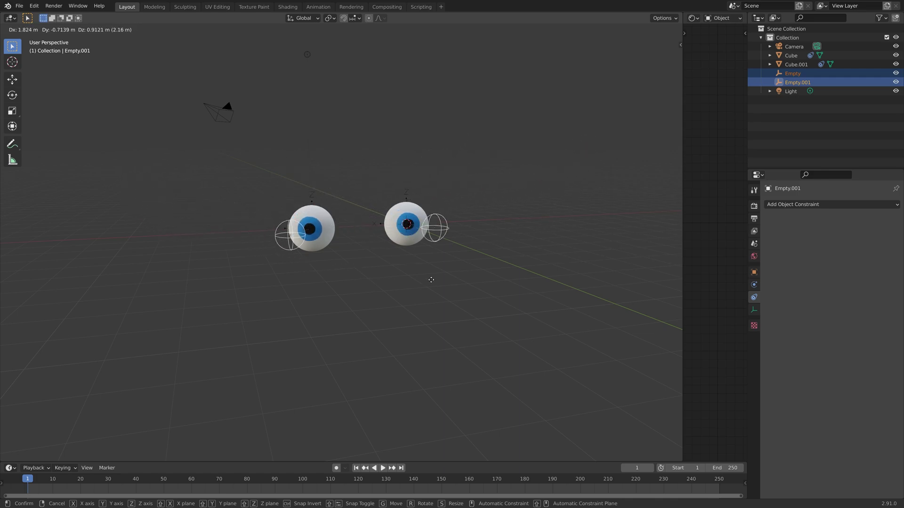
Drop both empties in front of the eyes and shift Cube.001 with Empty.001 0.98 m along X.
click(445, 286)
mouse_move(445, 286)
middle_down()
mouse_move(456, 306)
mouse_move(441, 303)
middle_up()
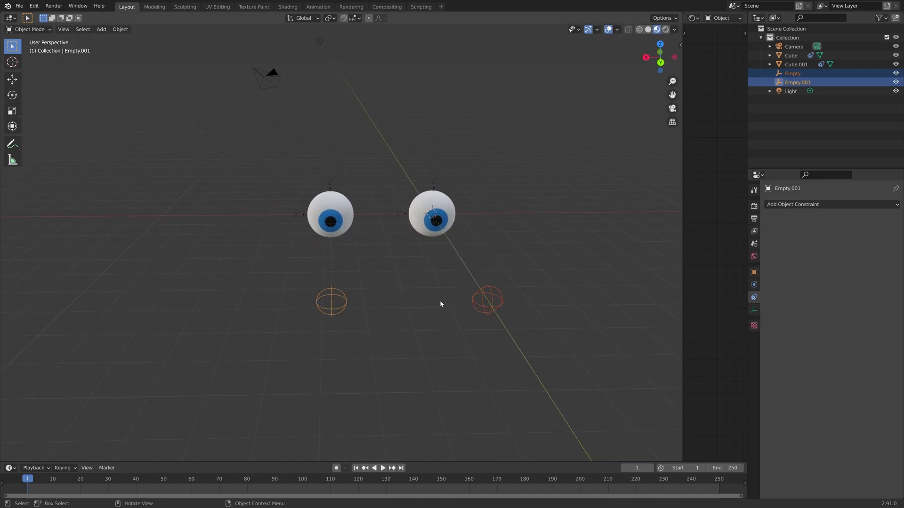
click(337, 210)
shift+click(337, 300)
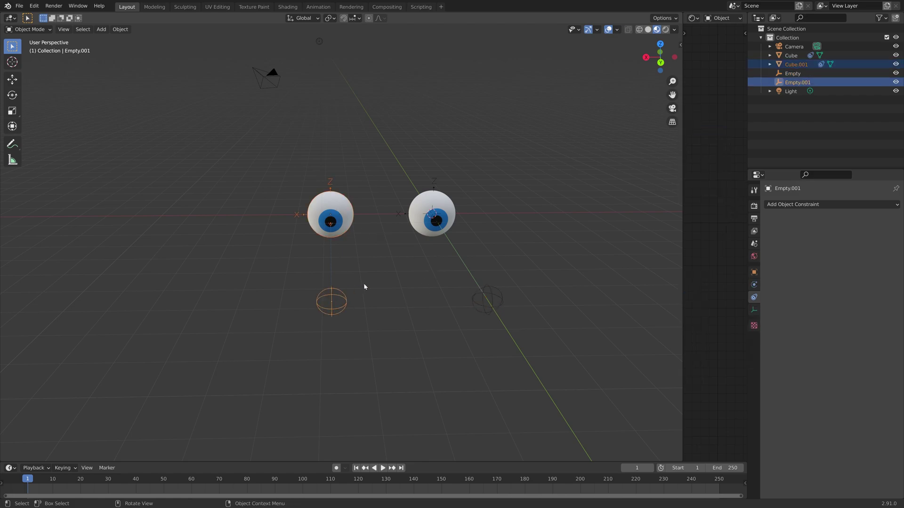
key(g)
key(x)
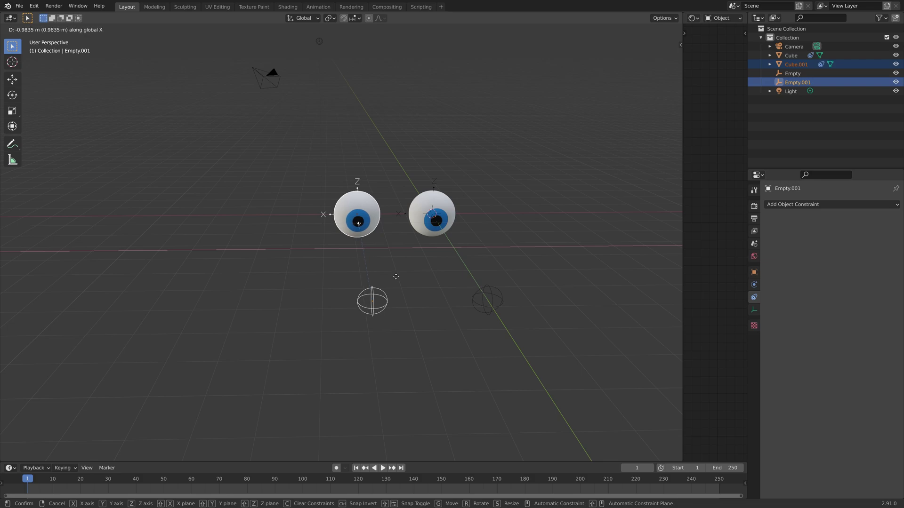
click(396, 277)
mouse_move(430, 326)
middle_down()
mouse_move(465, 369)
mouse_move(435, 334)
middle_up()
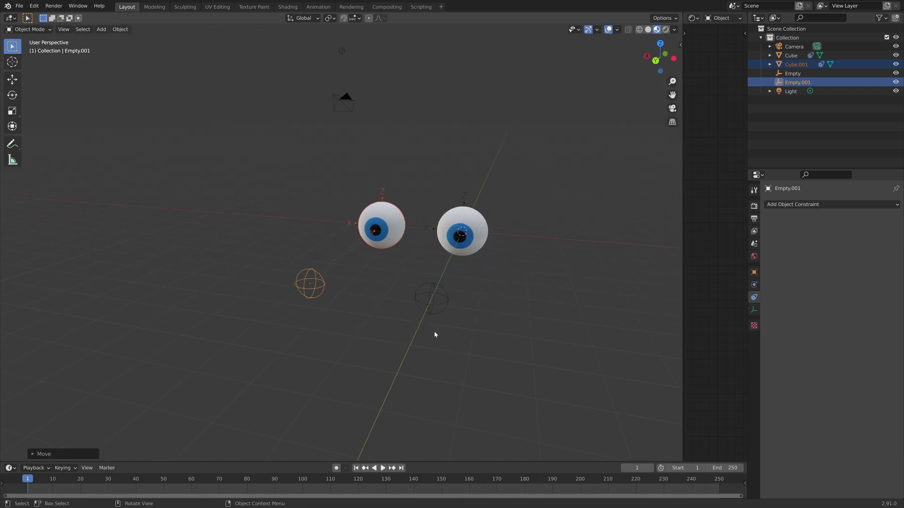
click(430, 300)
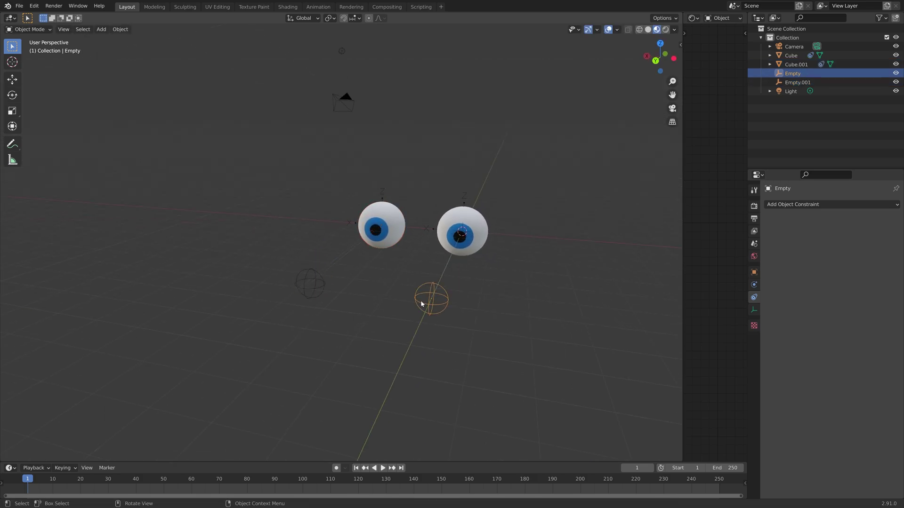
Snap the 3D cursor midway between the two sphere empties.
shift+click(314, 283)
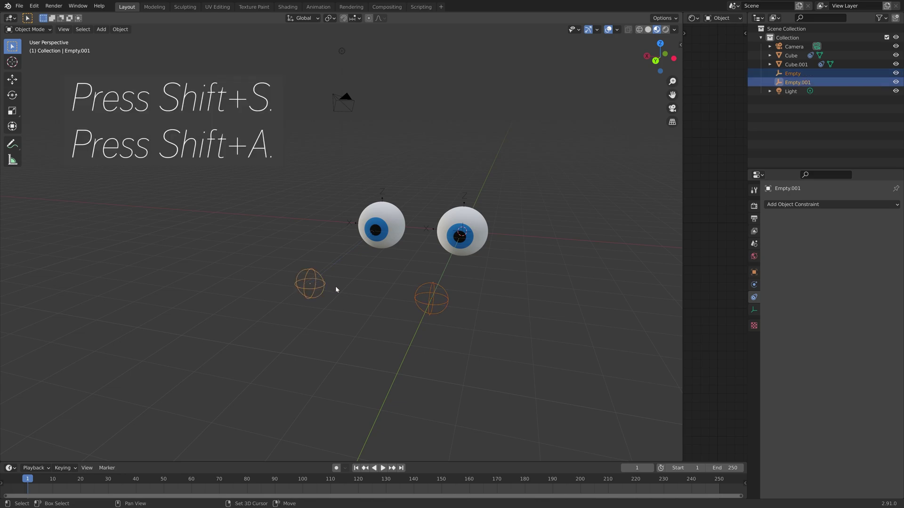
key(shift+s)
click(335, 337)
Add a Cube empty at the cursor and scale it down.
key(shift+a)
mouse_move(408, 287)
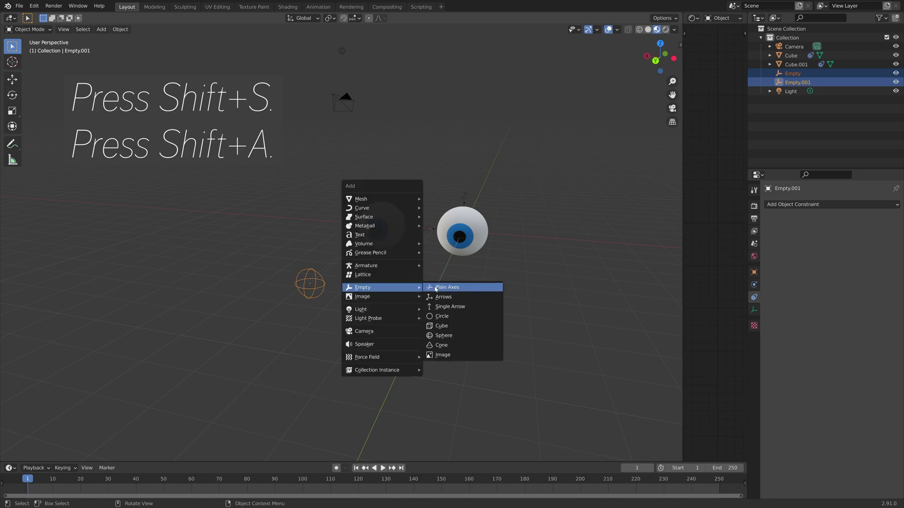
click(451, 326)
key(s)
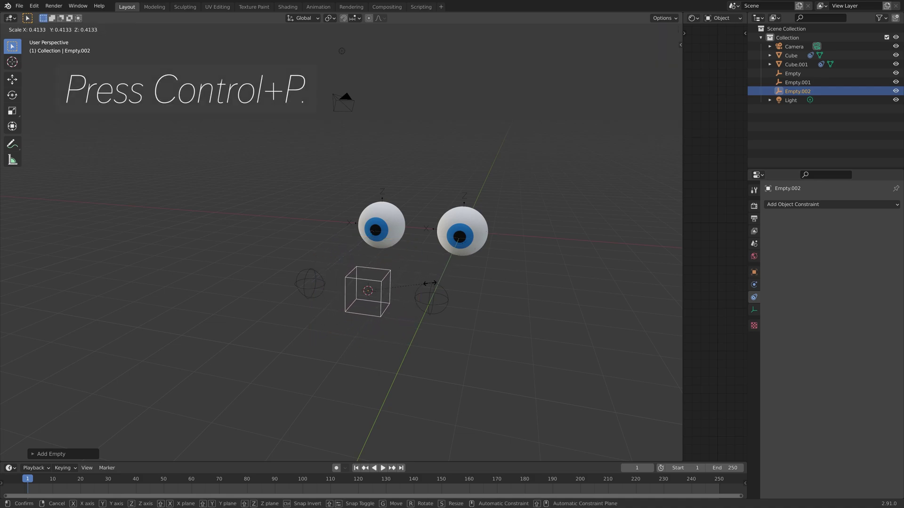
click(442, 289)
click(445, 293)
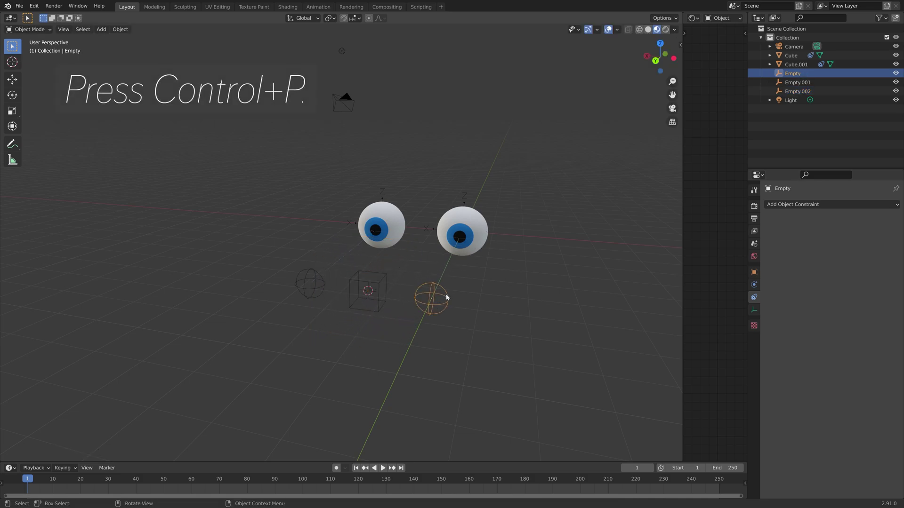
Parent both sphere empties to the cube Empty.002, then test-grab it and cancel.
shift+click(317, 292)
shift+click(357, 281)
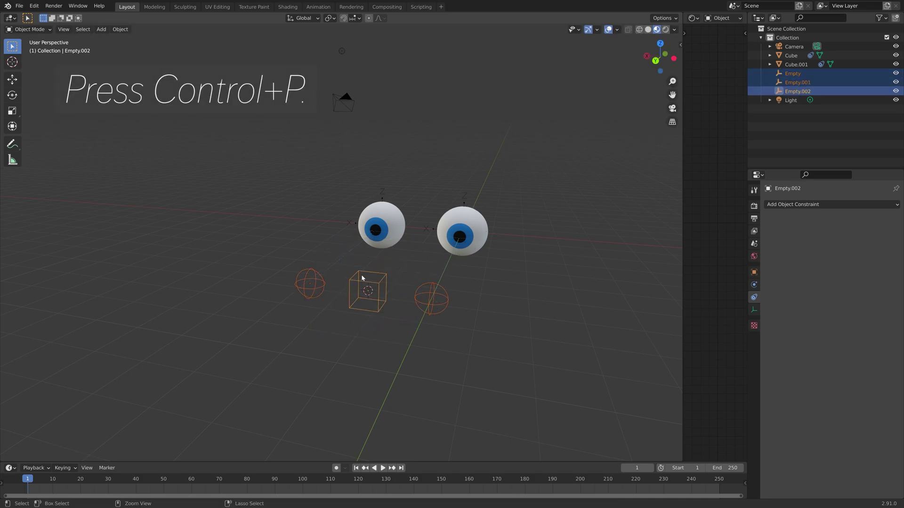
key(ctrl+p)
click(363, 284)
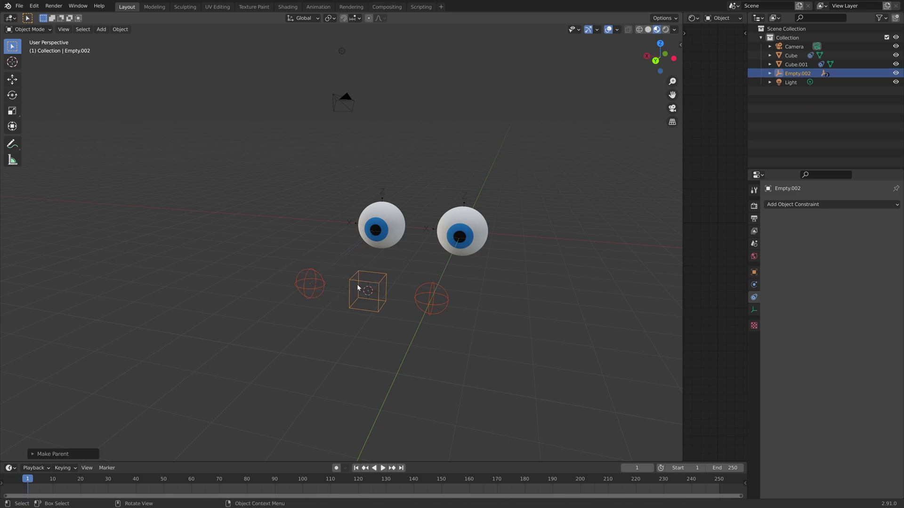
click(366, 285)
key(g)
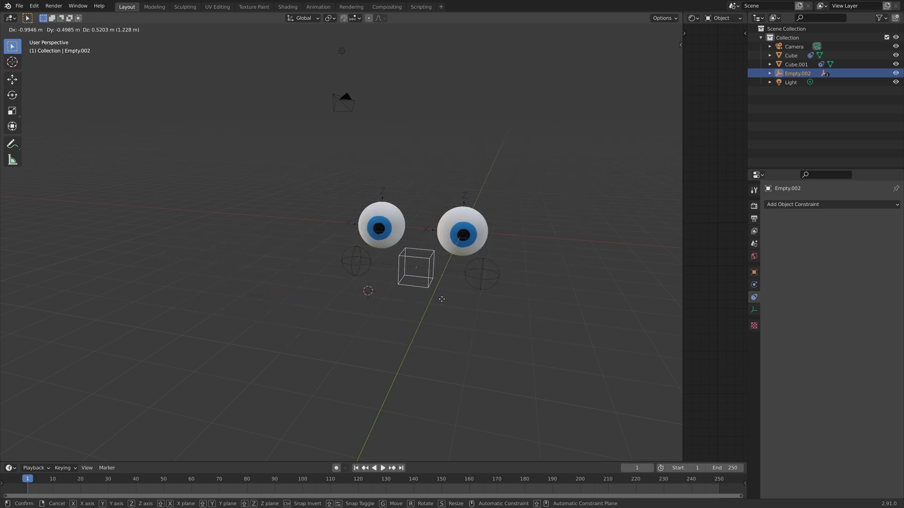
right_click(433, 313)
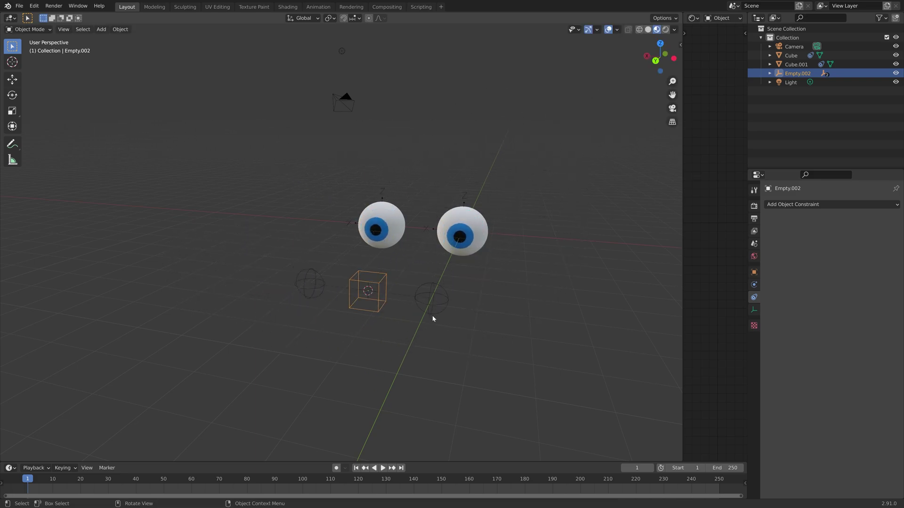
Save the project with Save As under a new, unused file name.
key(ctrl+shift+s)
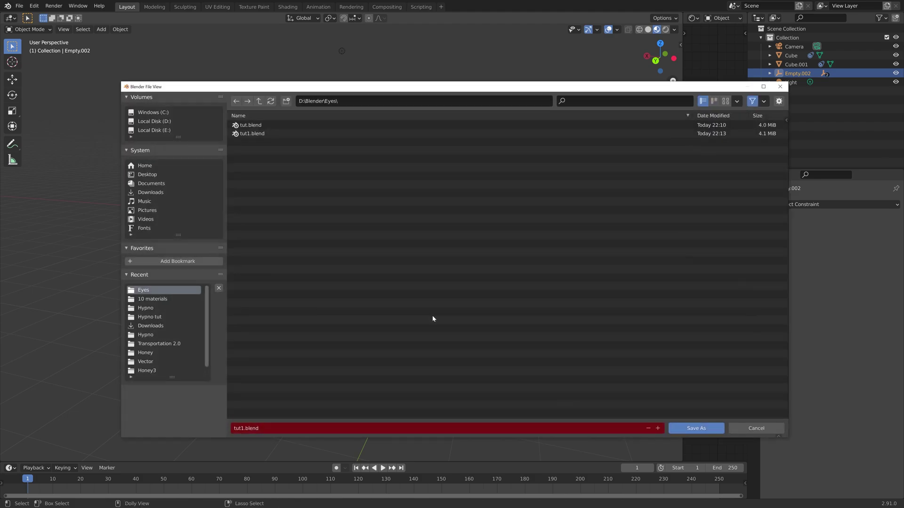
click(657, 428)
click(696, 428)
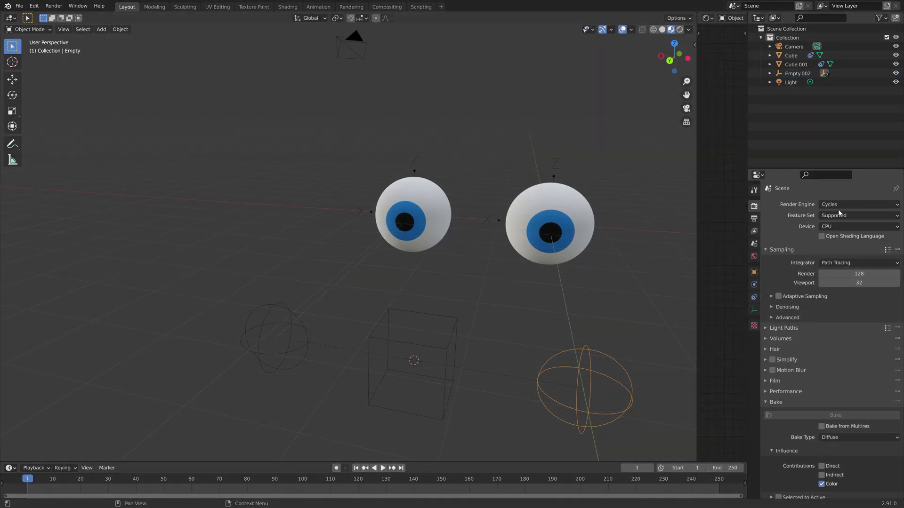
Set Render Engine to Eevee and select the cube Empty.002 that drives the eyes.
click(838, 207)
click(834, 216)
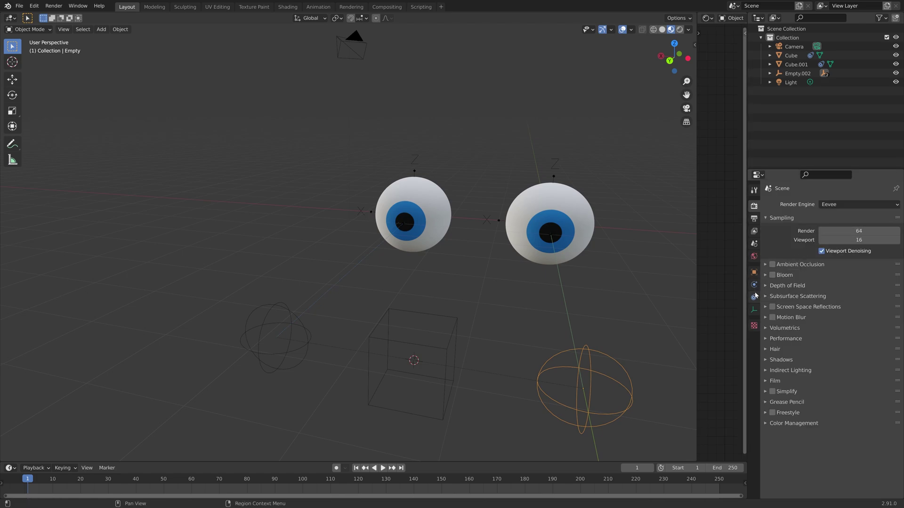
middle_drag(581, 289, 494, 289)
scroll(575, 297, down, 3)
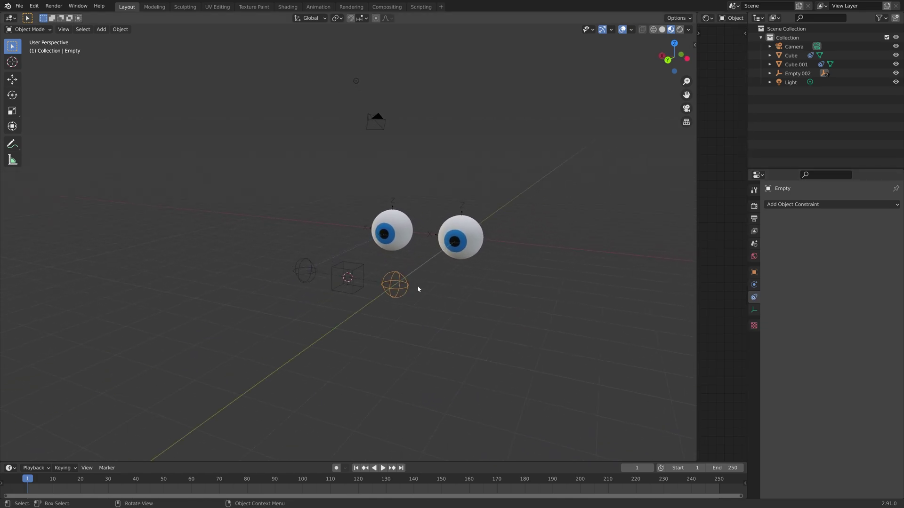
click(362, 269)
middle_drag(363, 270, 429, 282)
scroll(444, 284, up, 3)
scroll(428, 282, down, 2)
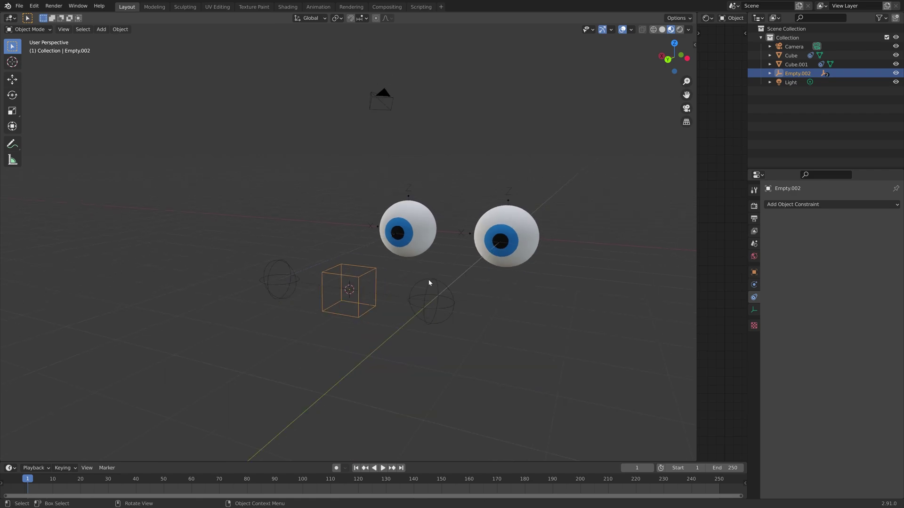
Keyframe the cube empty's location at frame 1, then move it above the eyes and key frame 20.
key(n)
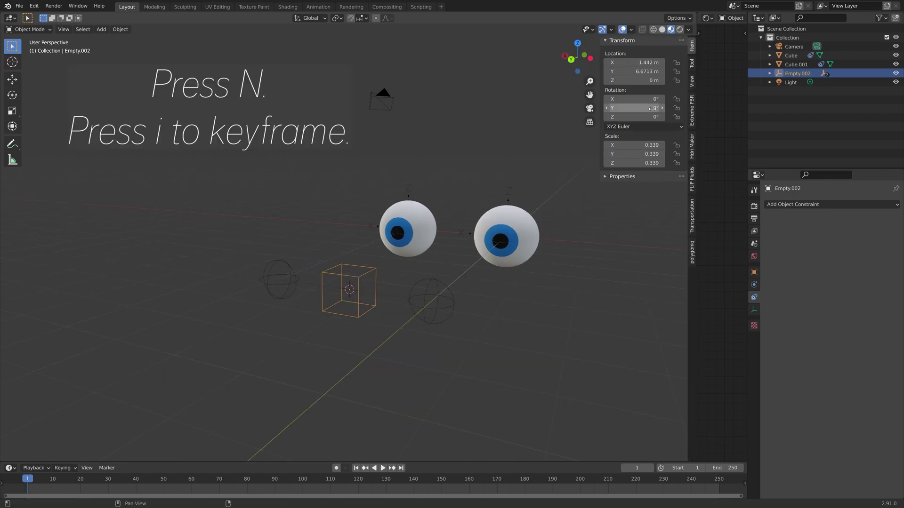
key(i)
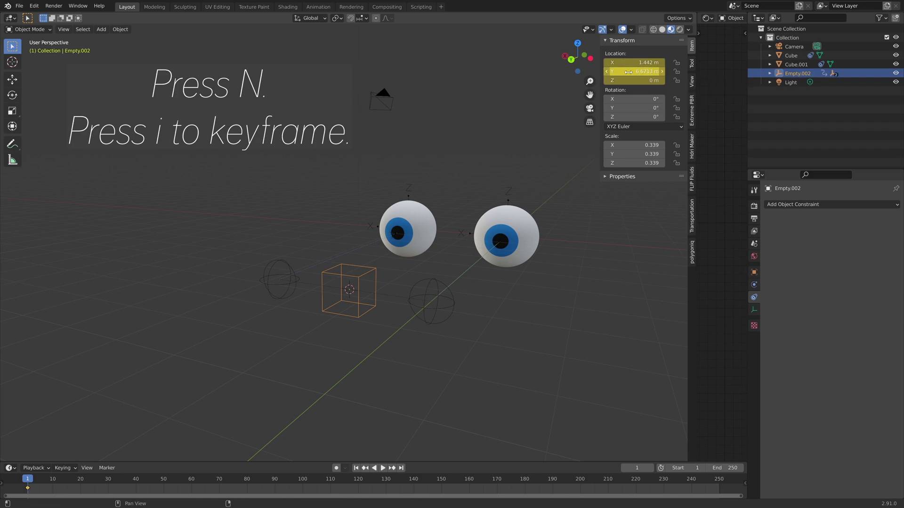
key(space)
key(g)
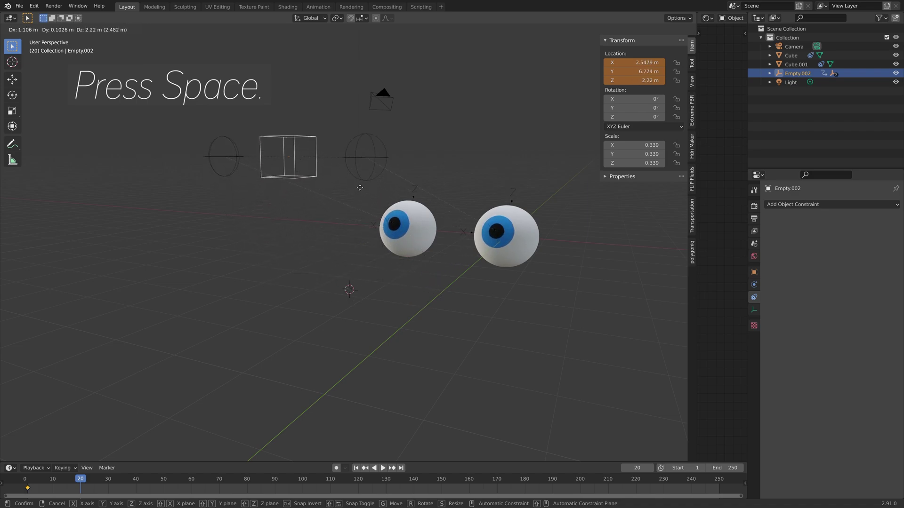
click(359, 184)
key(i)
Move the cube empty up-right and key frame 47, then below-right and key frame 69.
key(space)
key(space)
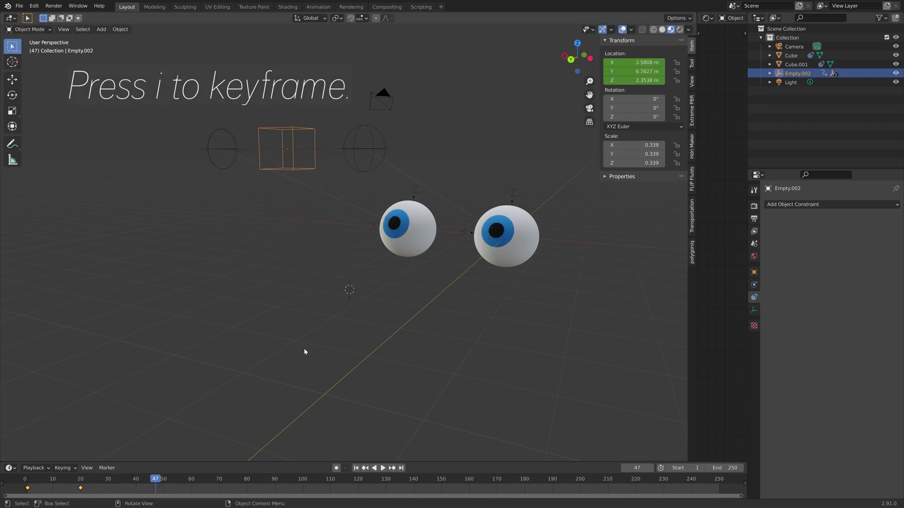
middle_drag(304, 352, 396, 323)
key(g)
click(544, 269)
key(i)
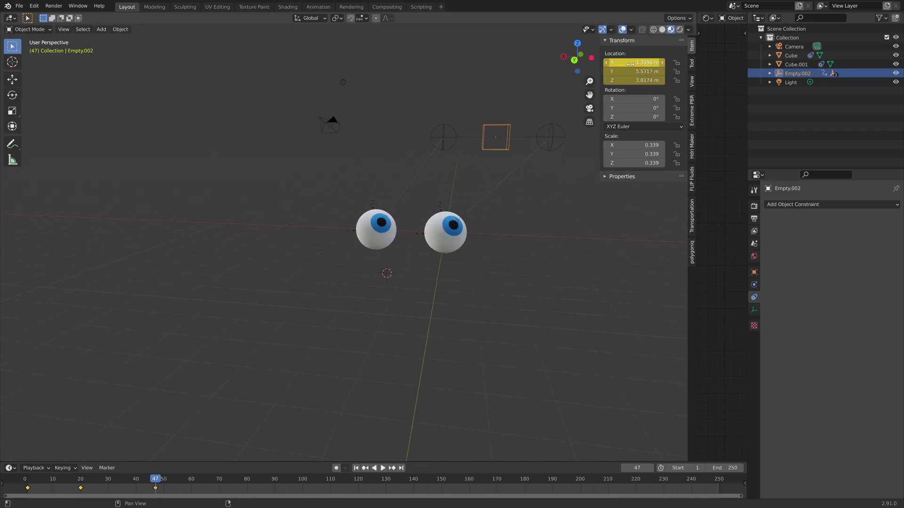
key(space)
key(space)
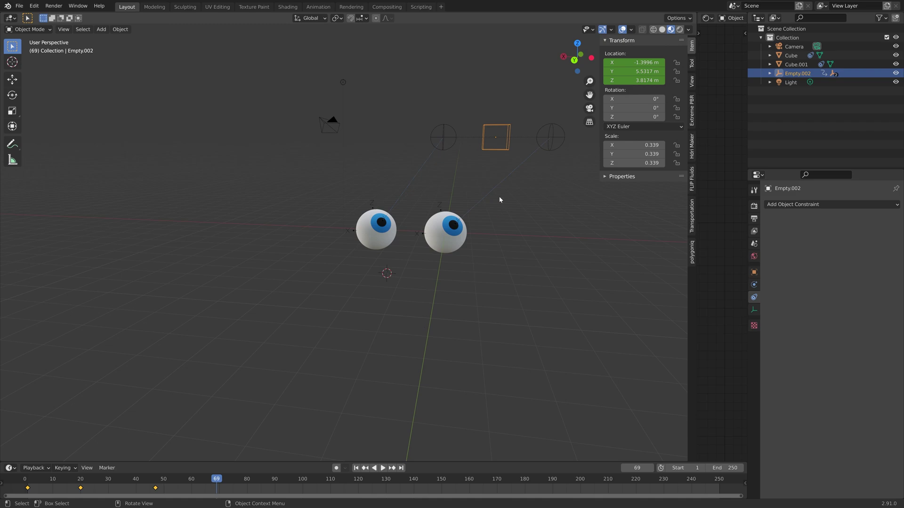
key(g)
click(532, 339)
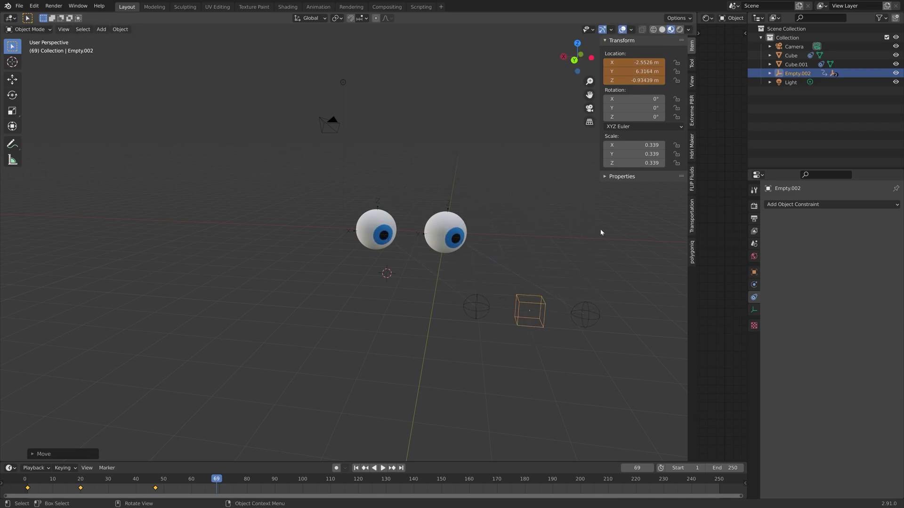
key(i)
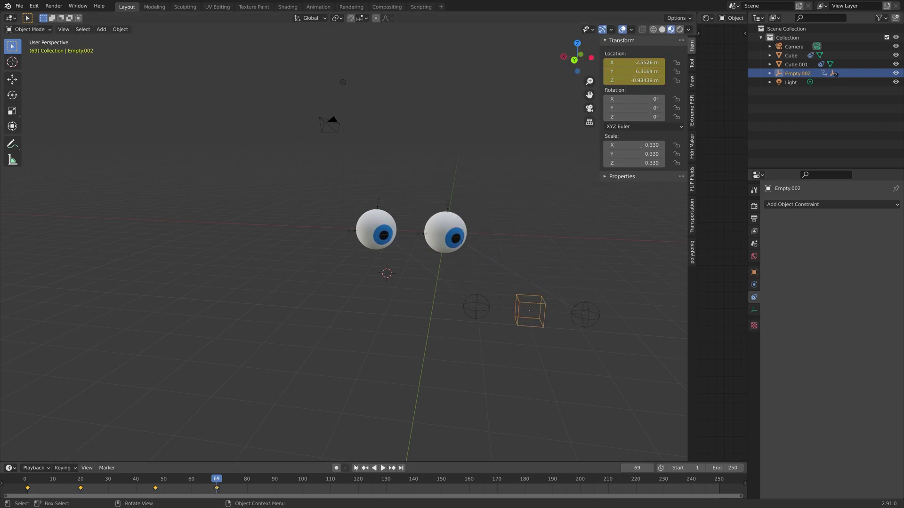
Move the cube empty low on the left, key frame 104, and replay the animation from the start.
key(space)
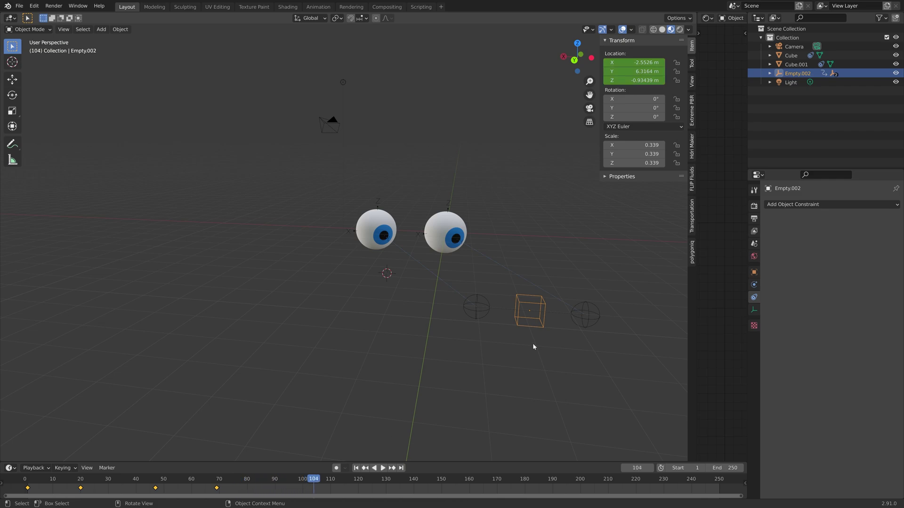
key(g)
click(530, 273)
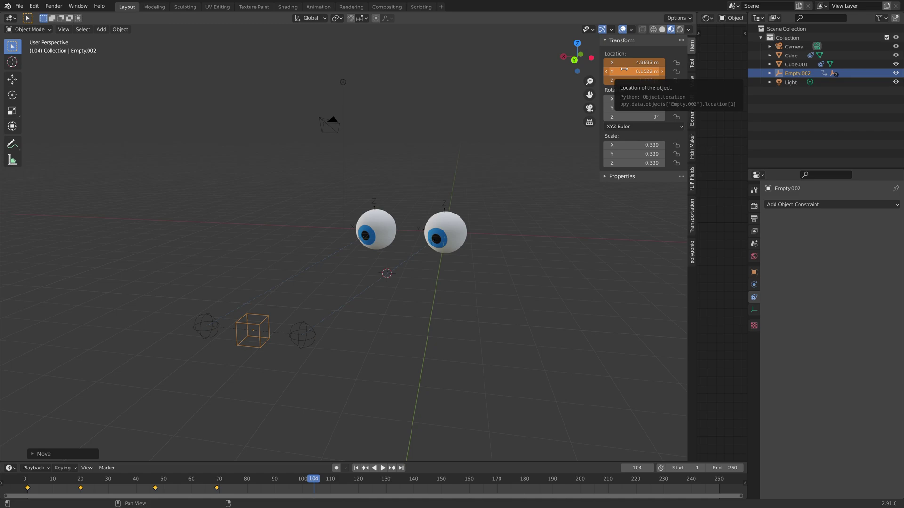
key(i)
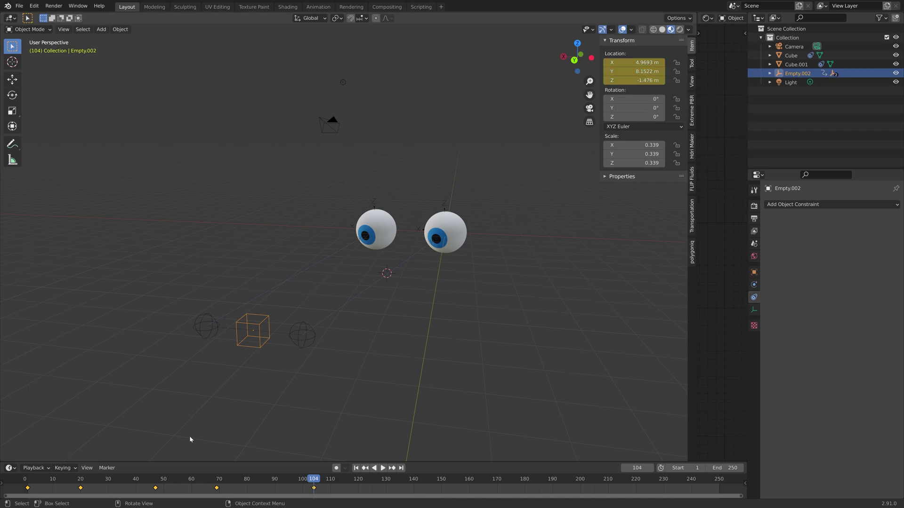
key(shift+Left)
key(space)
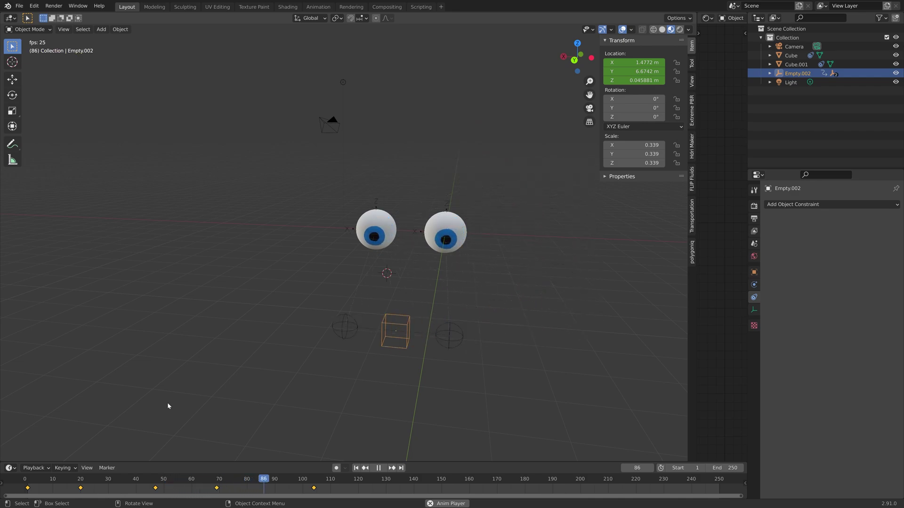
Hide viewport overlays, replay the animation from the start, stop at frame 110, and select Cube.
key(shift+alt+z)
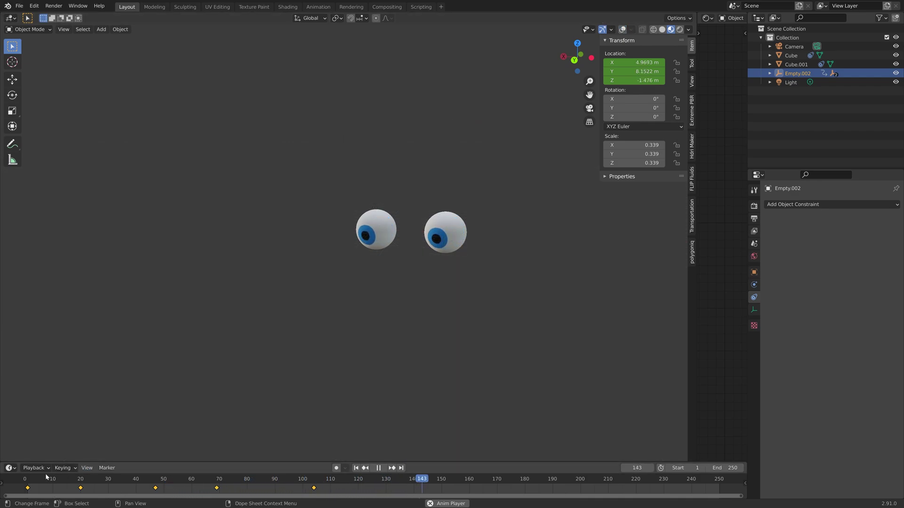
key(shift+Left)
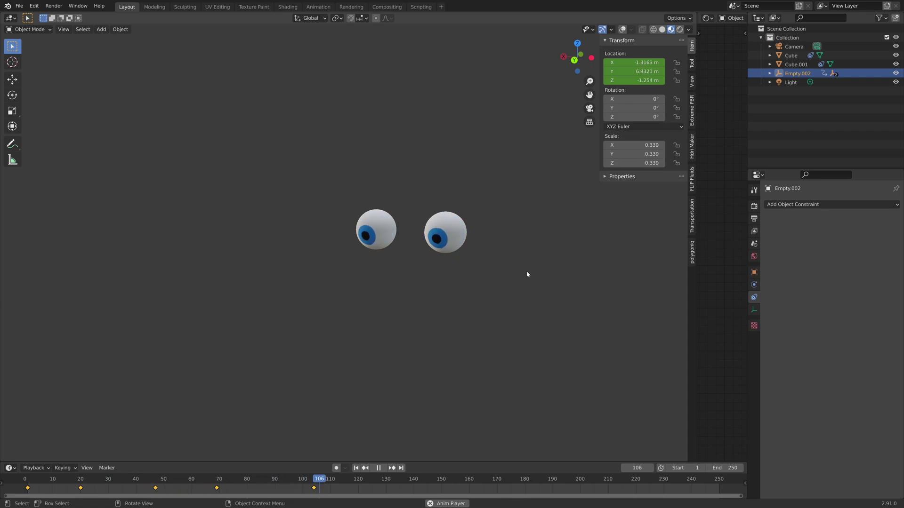
key(space)
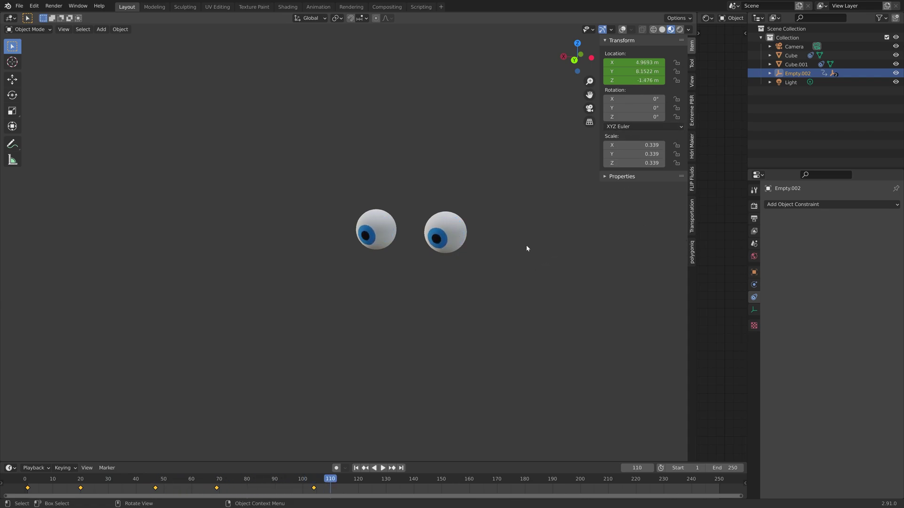
click(463, 233)
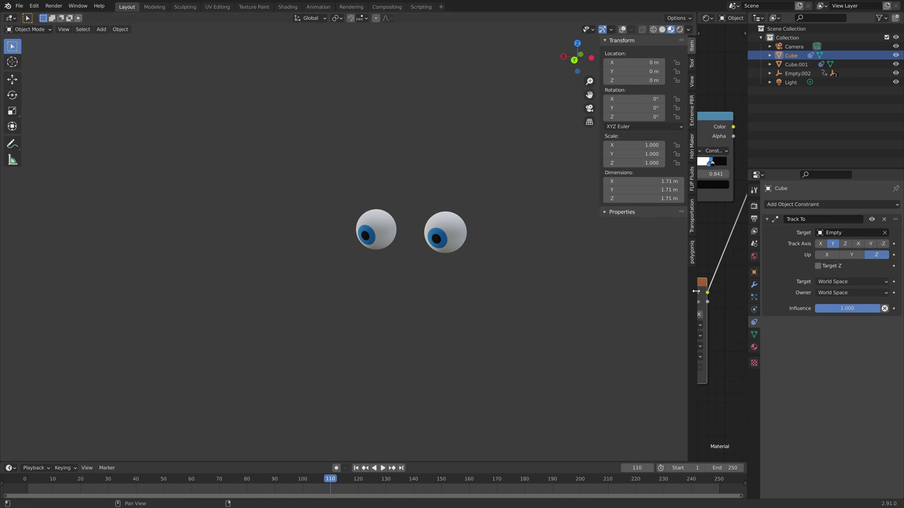
Widen the node area, switch it to an Image Editor showing the Untitled texture, and open the Image menu.
drag(687, 293, 331, 301)
click(367, 18)
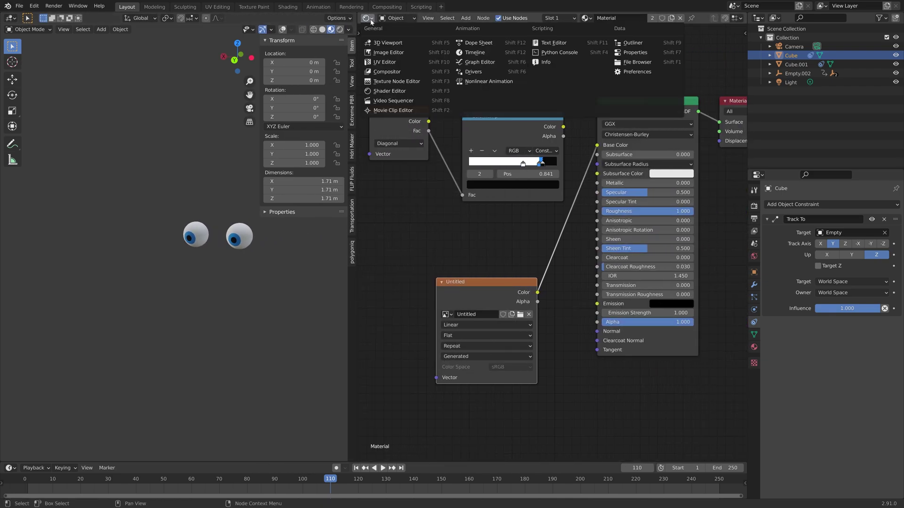
click(418, 62)
click(513, 18)
click(527, 41)
scroll(528, 112, down, 2)
click(437, 18)
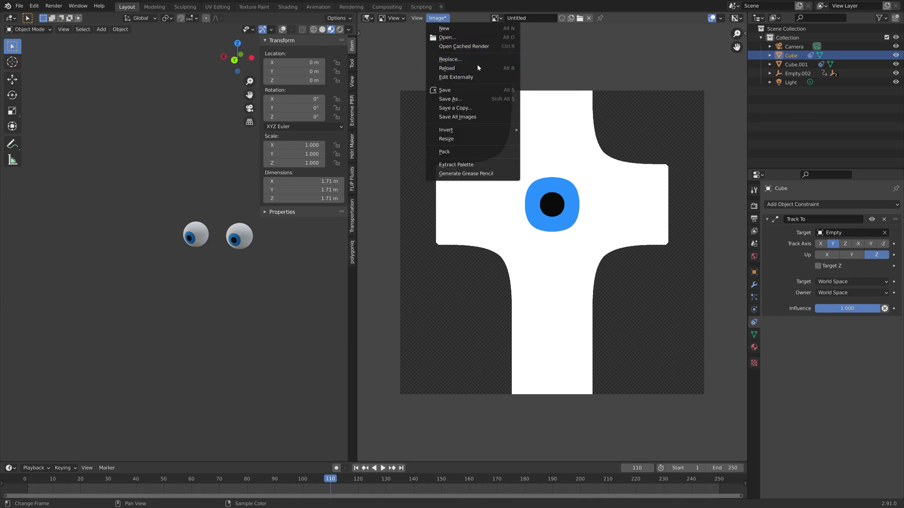
Save the baked texture as a PNG named texture_eye.
click(478, 101)
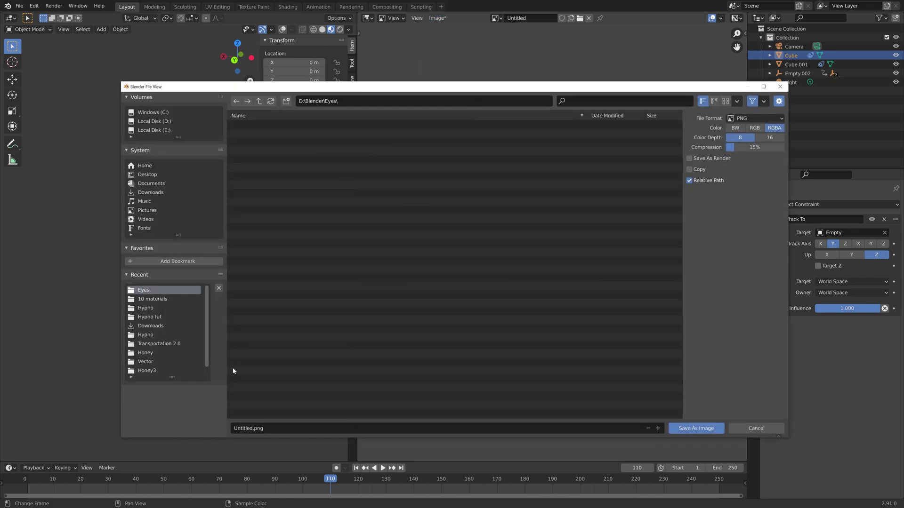
click(268, 429)
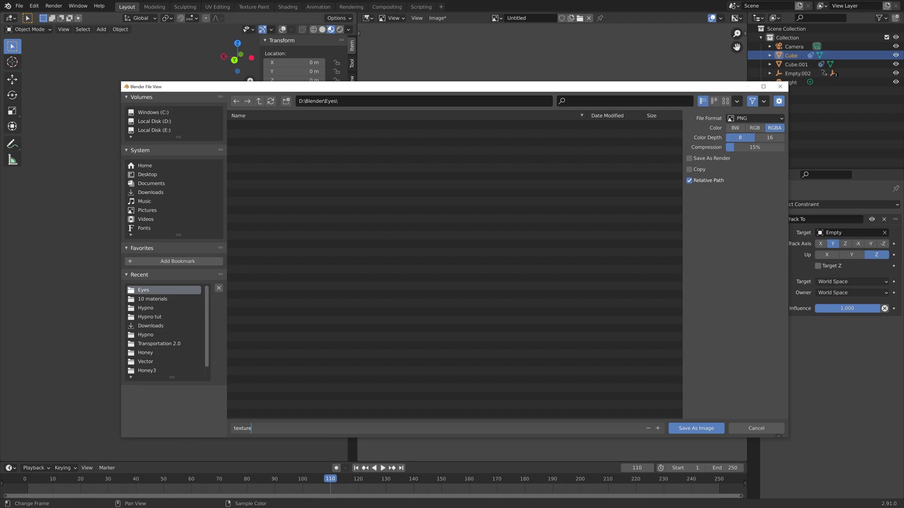
text(texture_eyes.png)
key(Return)
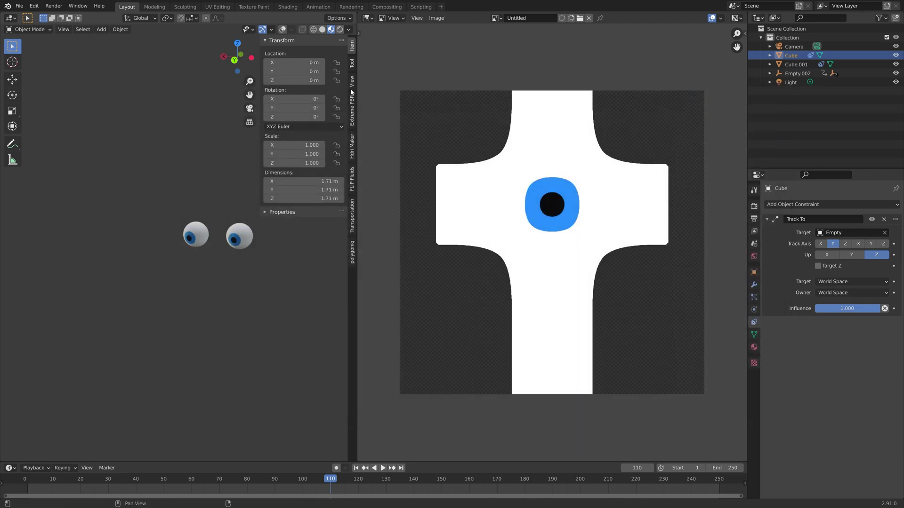
Go to File > External Data to reach Automatically Pack Into .blend.
click(19, 6)
mouse_move(41, 115)
mouse_move(47, 148)
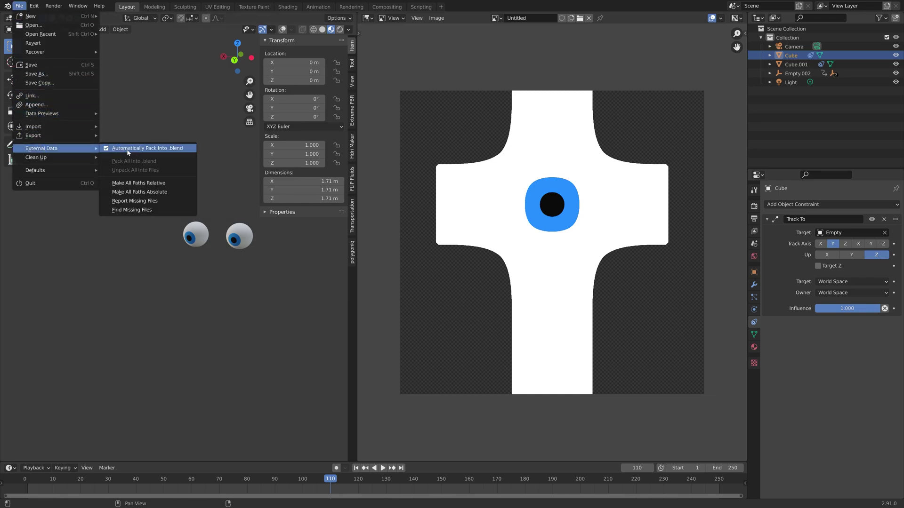